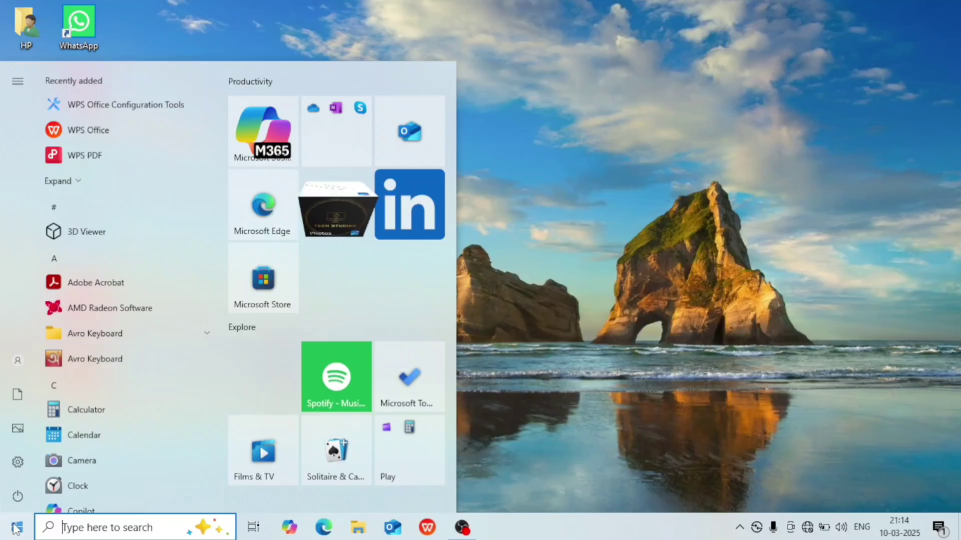
# - Launch Paint from the Windows Accessories folder, and close it again
pyautogui.scroll(-15, 91, 422)
pyautogui.scroll(-10, 95, 400)
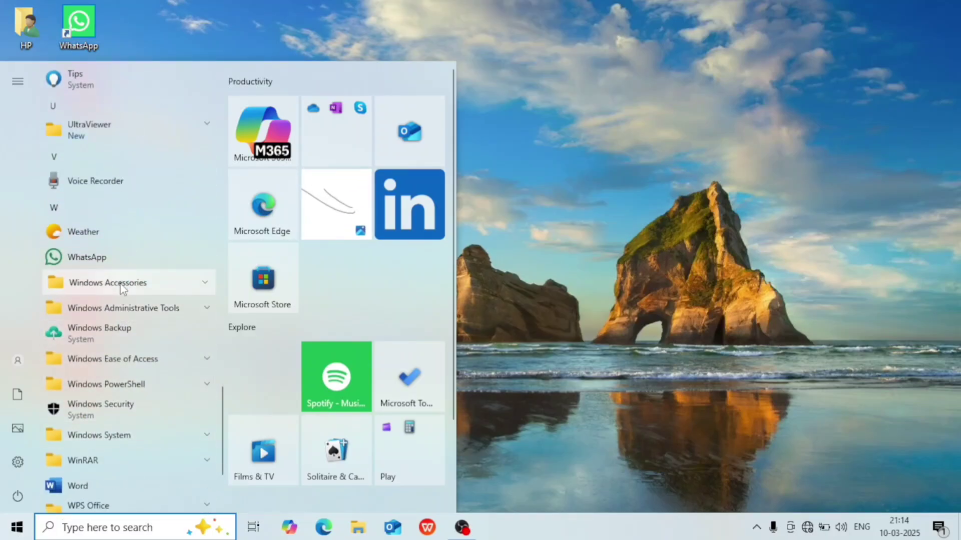
pyautogui.click(121, 286)
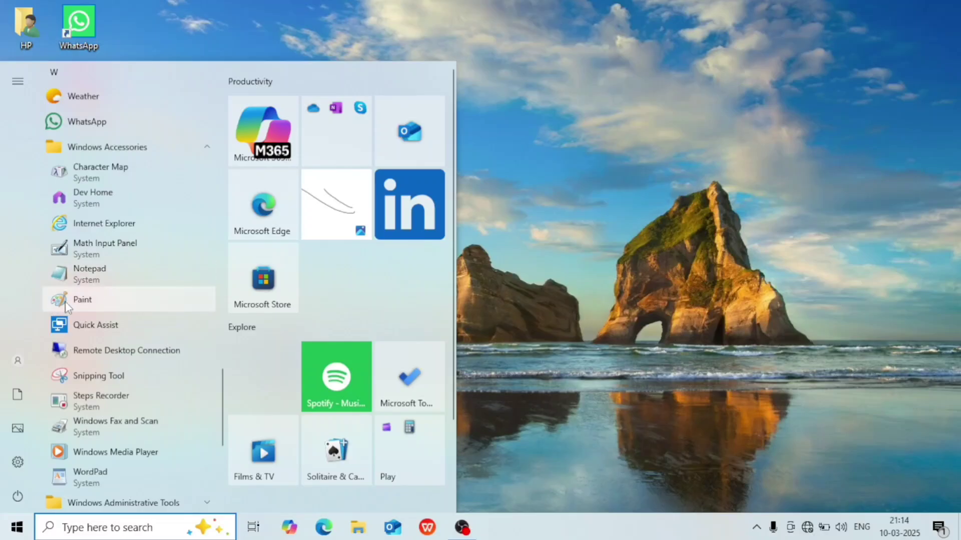
pyautogui.click(107, 301)
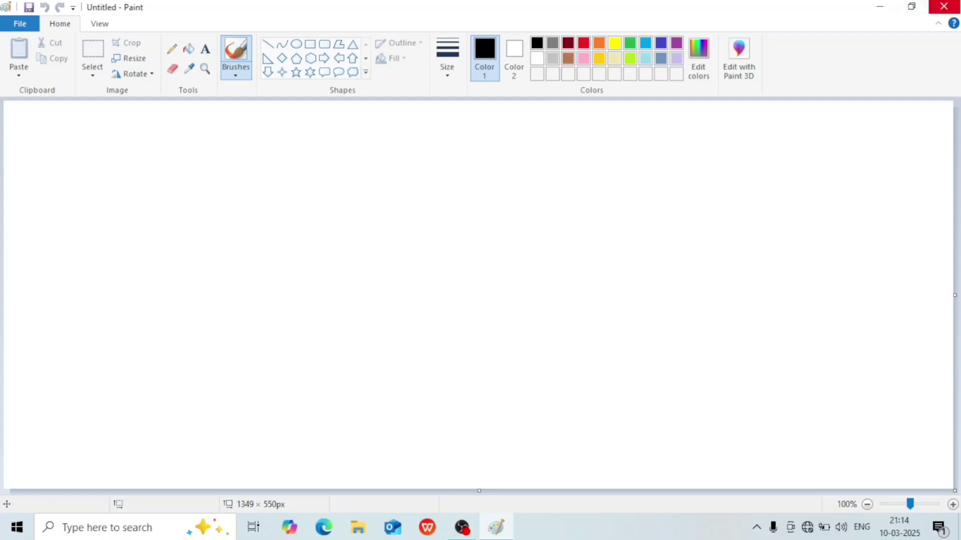
pyautogui.click(944, 6)
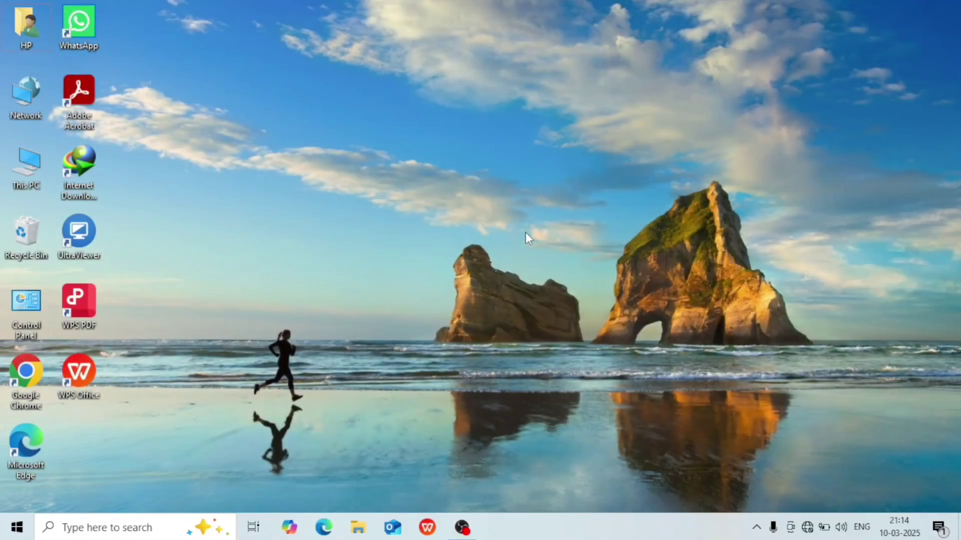
# - Launch Paint through the Run dialog with the command mspaint, and close it again
pyautogui.press('super+r')
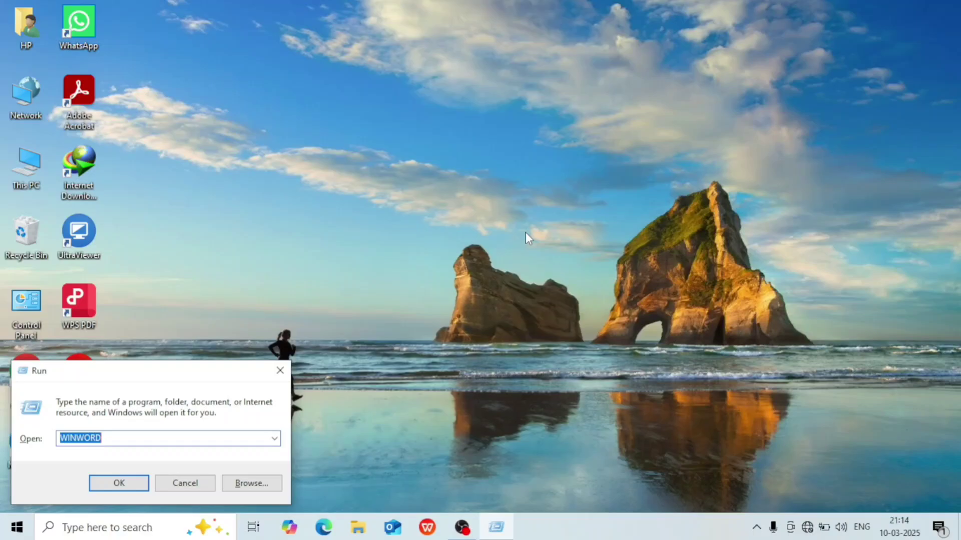
pyautogui.write('mspai')
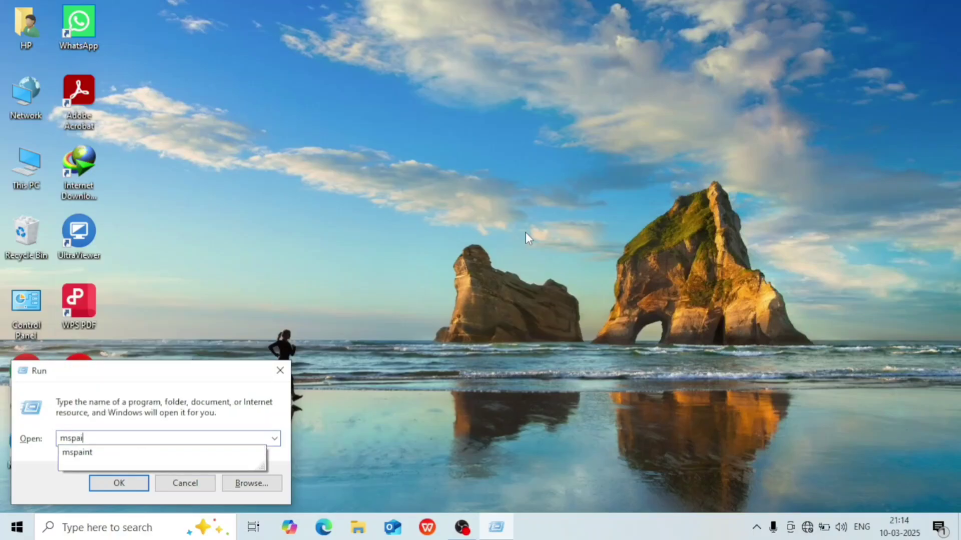
pyautogui.write('nt')
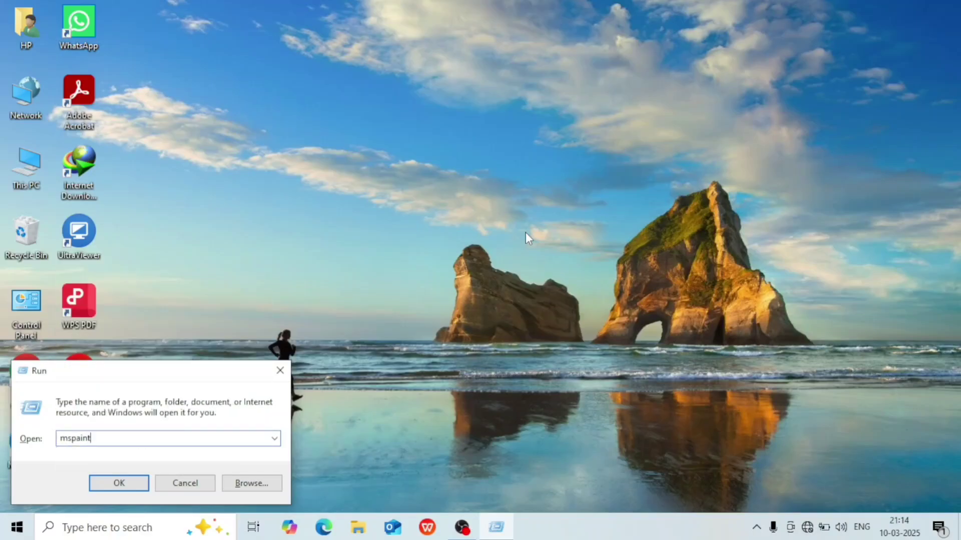
pyautogui.press('Return')
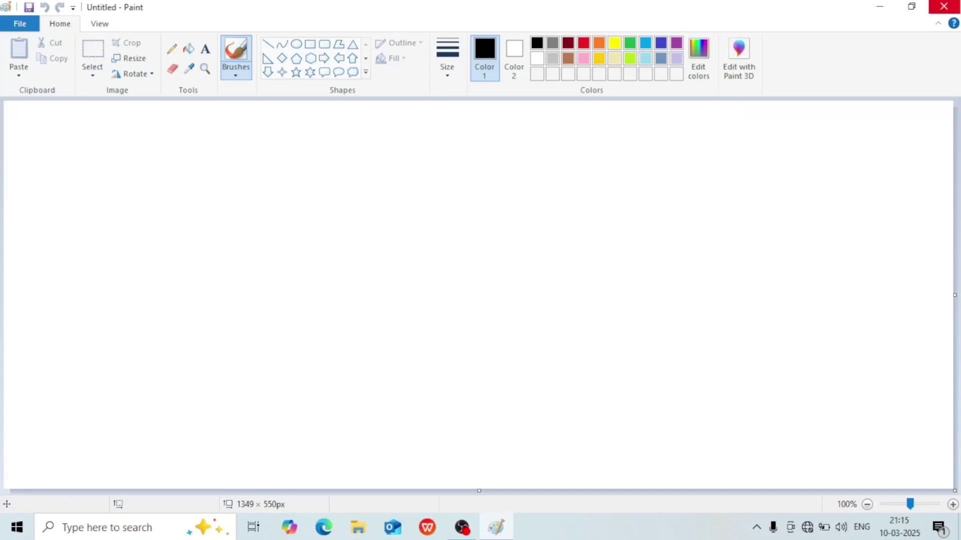
pyautogui.click(943, 6)
# - Find Paint with a Windows search for "paint" and open the app
pyautogui.click(122, 532)
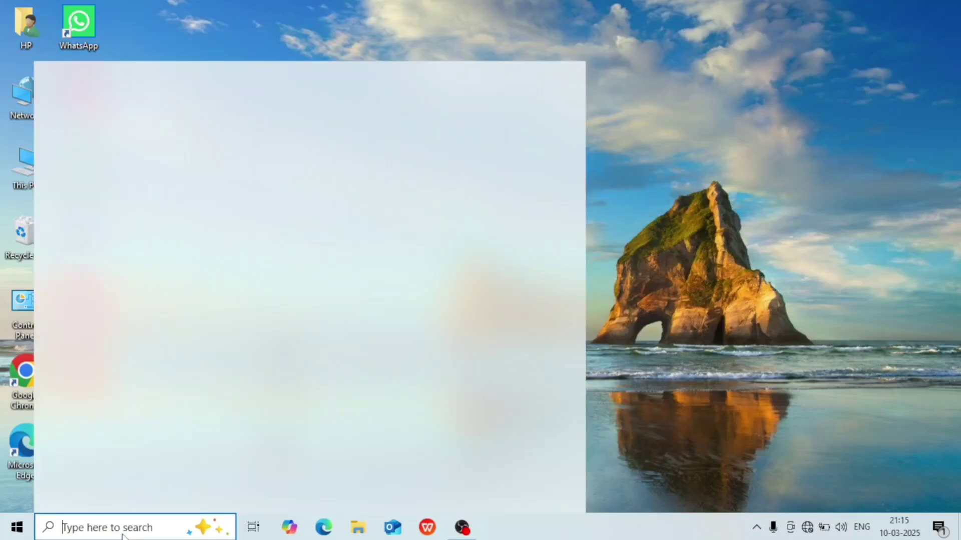
pyautogui.write('paint')
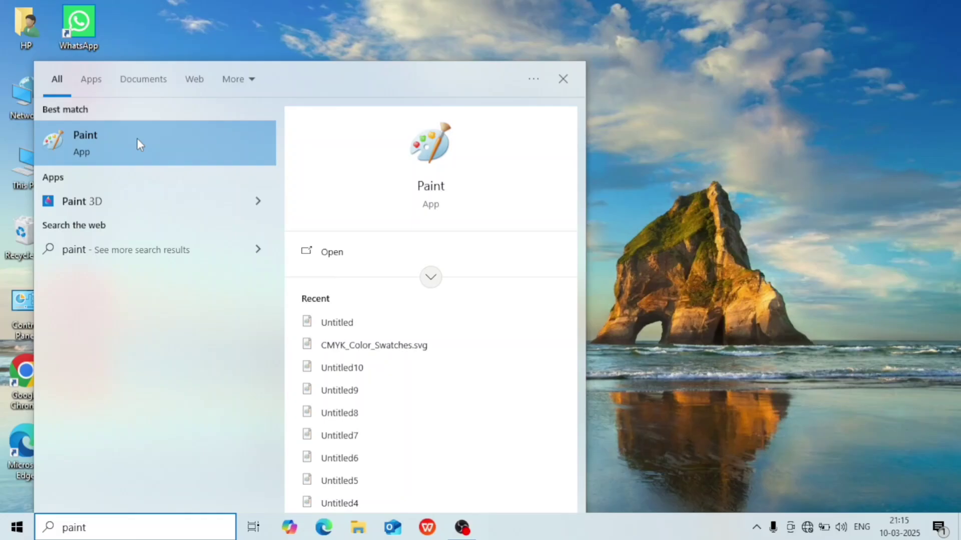
pyautogui.click(183, 157)
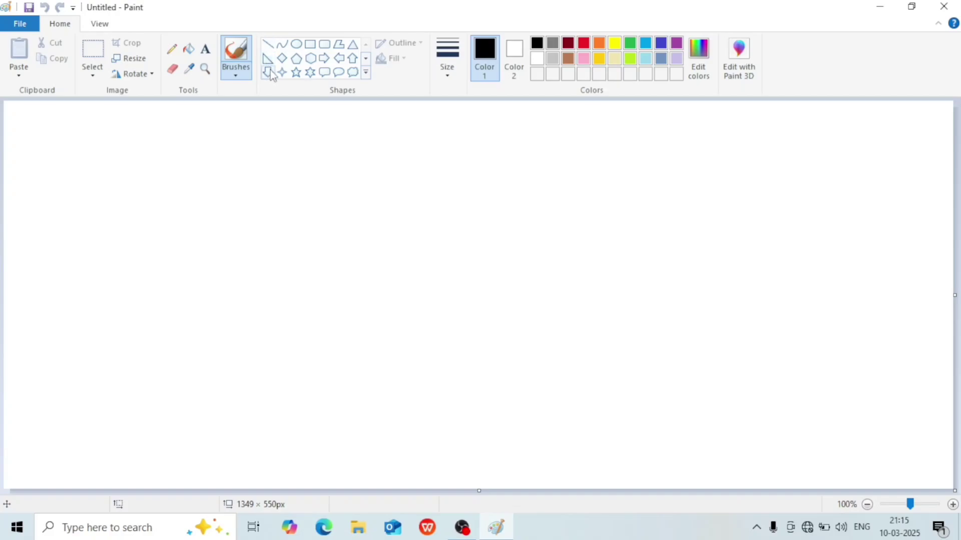
# - Draw a black five-point star about 209 × 178 px in the upper-left area of the canvas
pyautogui.click(366, 59)
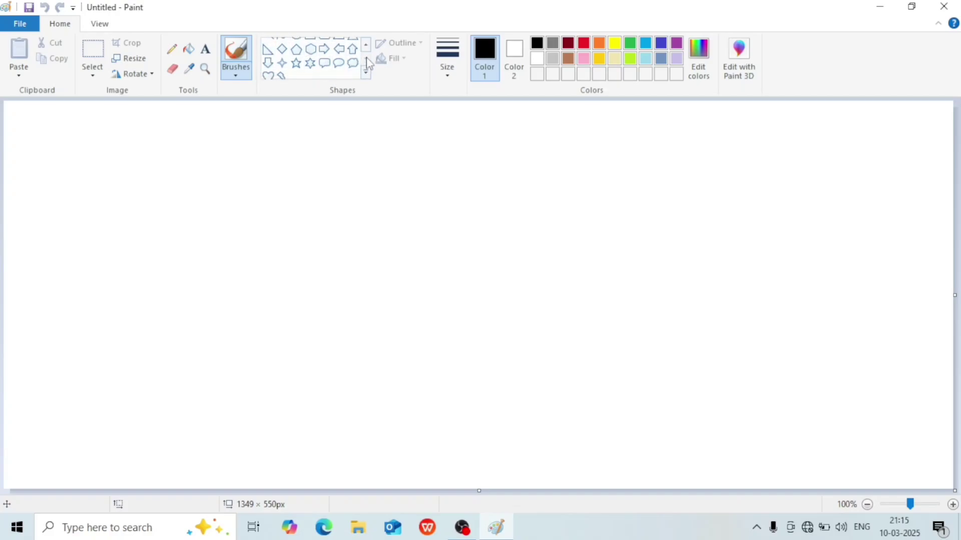
pyautogui.click(366, 45)
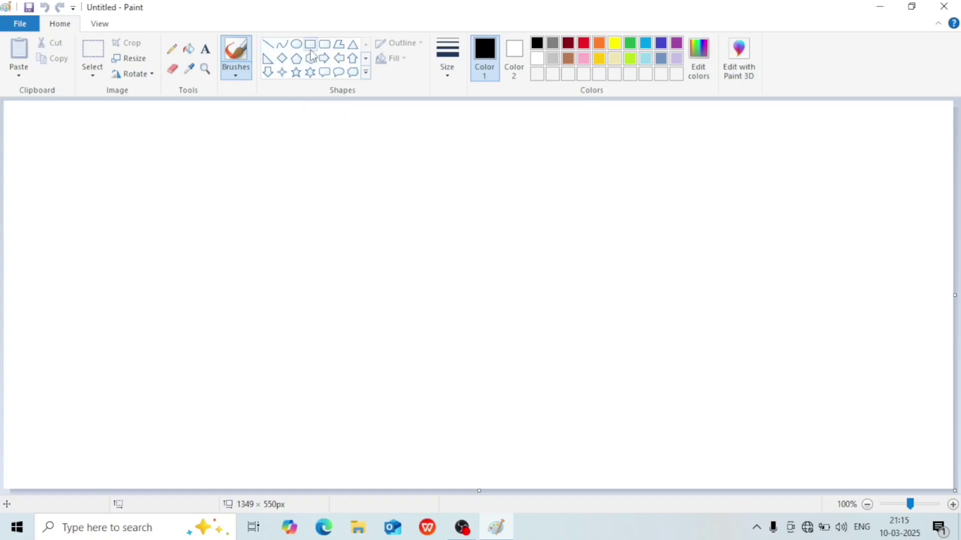
pyautogui.click(297, 73)
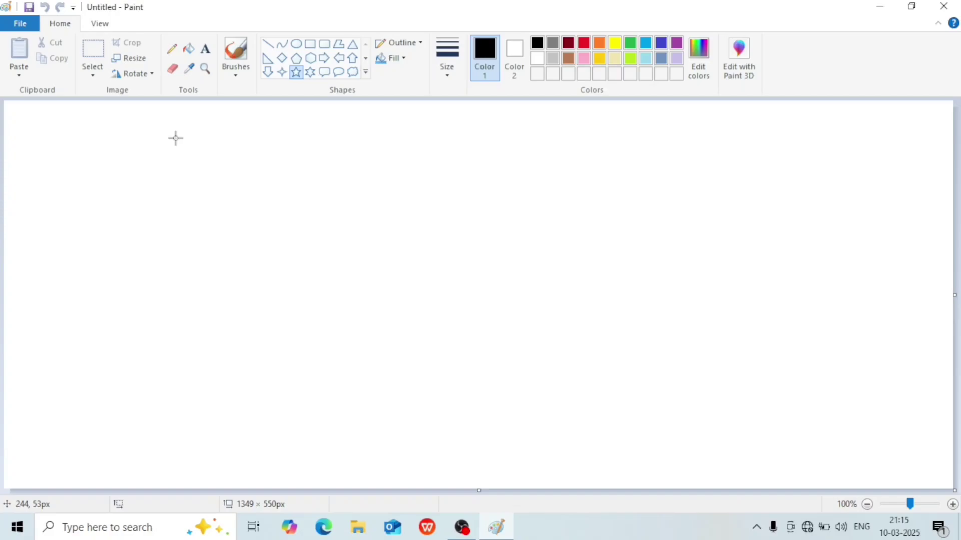
pyautogui.moveTo(175, 139); pyautogui.dragTo(322, 264)
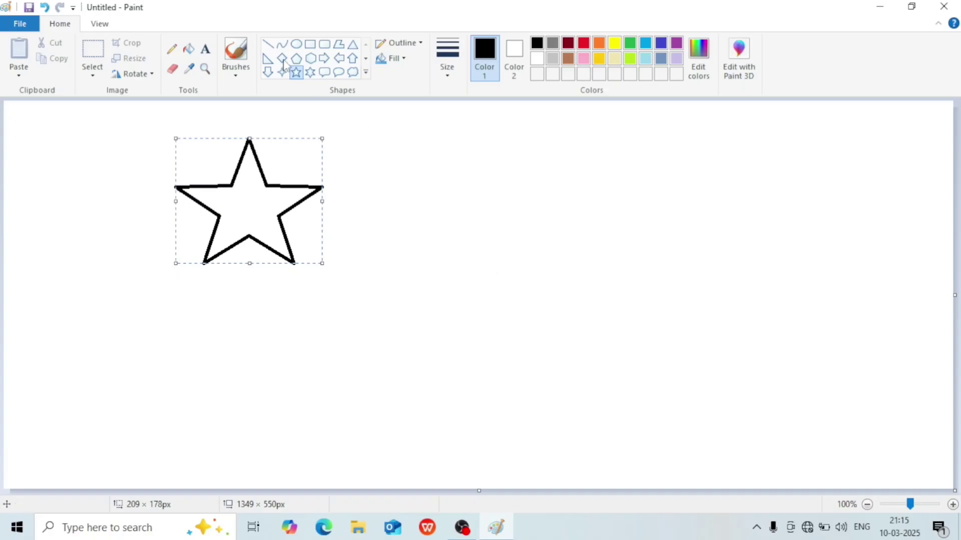
# - Draw a horizontal line about 230 px long beside the star and a rectangle about 270 × 164 px below the line
pyautogui.click(268, 44)
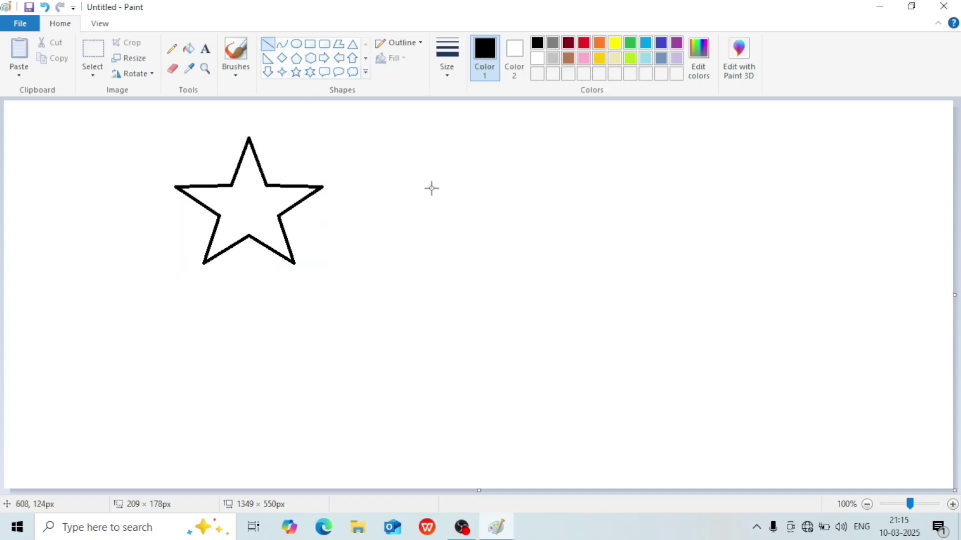
pyautogui.moveTo(399, 178)
pyautogui.mouseDown()
pyautogui.moveTo(467, 186)
pyautogui.moveTo(560, 178)
pyautogui.mouseUp()
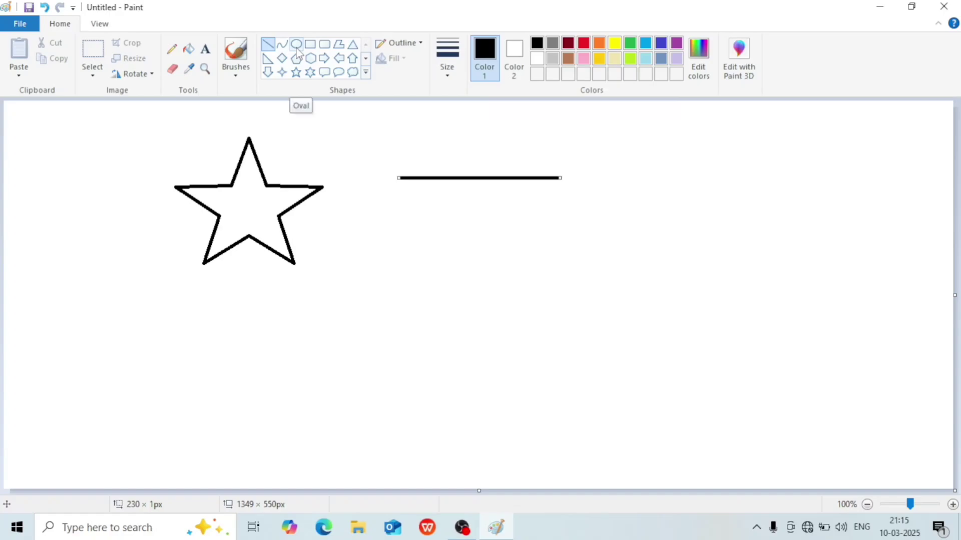
pyautogui.click(311, 44)
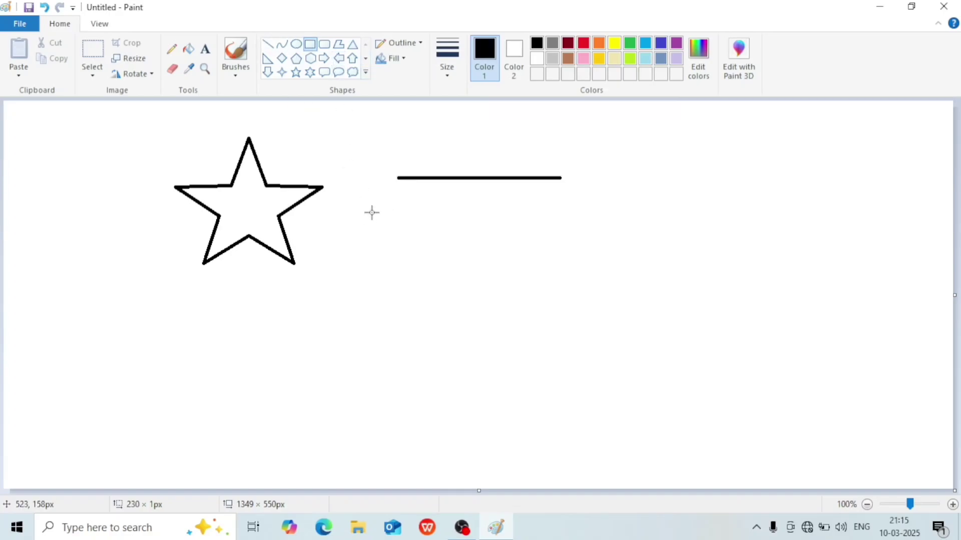
pyautogui.moveTo(366, 210); pyautogui.dragTo(555, 327)
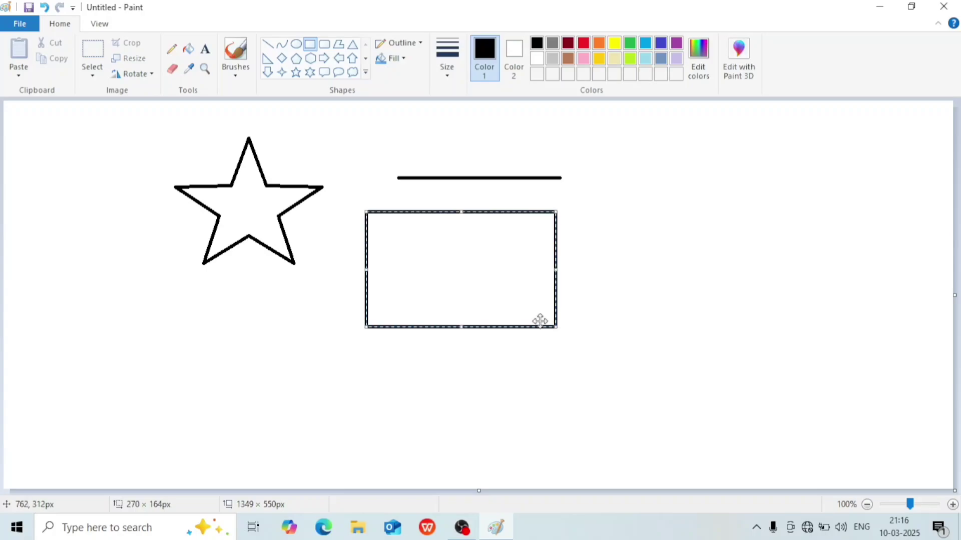
# - Draw a nearly round oval about 236 × 222 px to the right of the rectangle
pyautogui.click(296, 48)
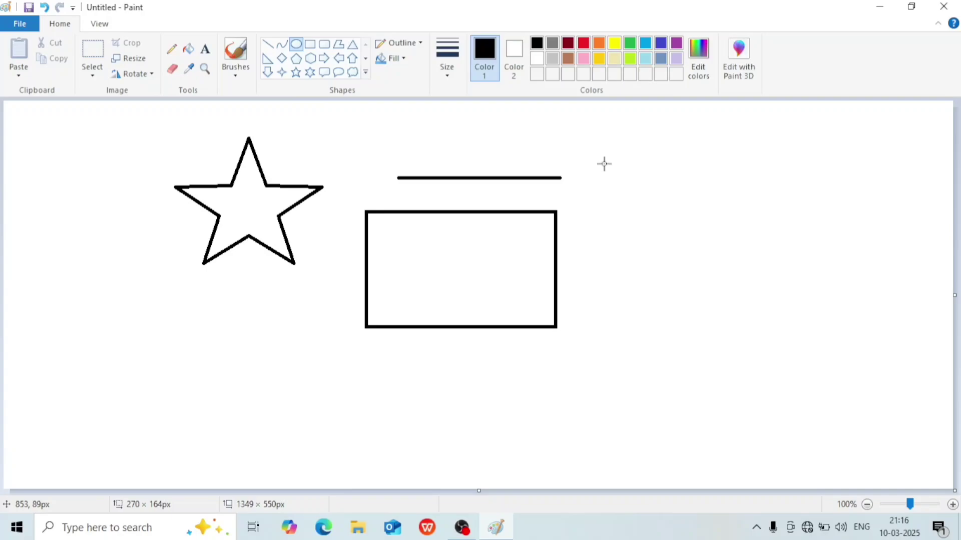
pyautogui.moveTo(604, 163); pyautogui.dragTo(769, 320)
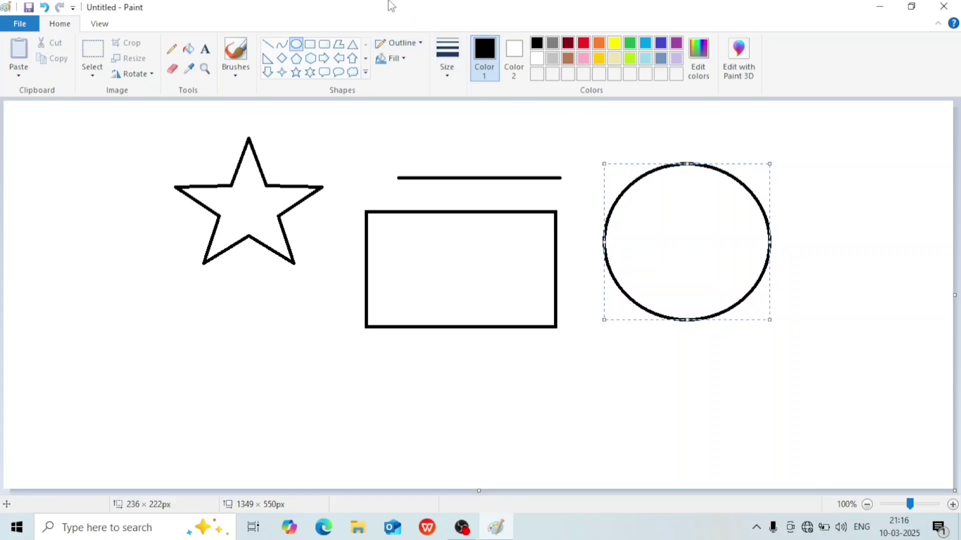
pyautogui.click(575, 278)
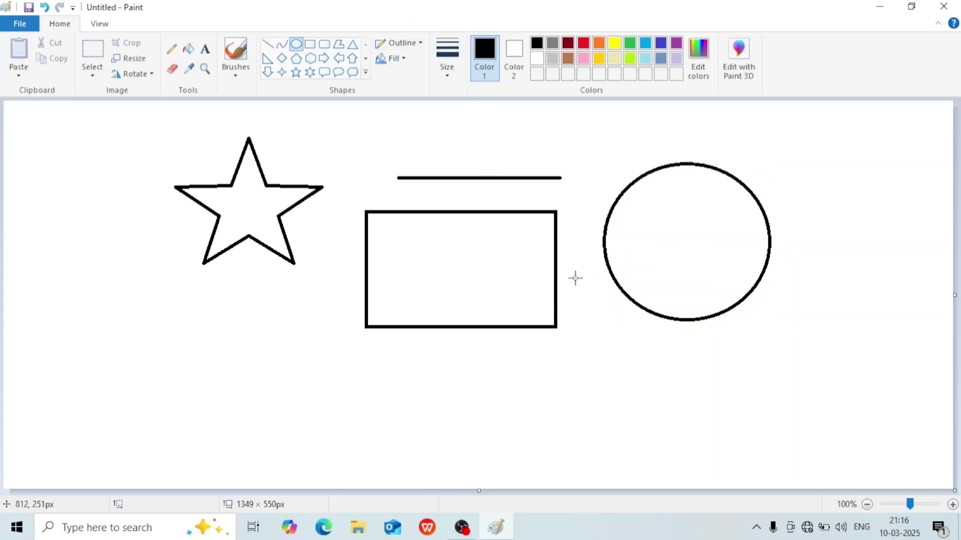
# - Fill the star with green
pyautogui.click(187, 50)
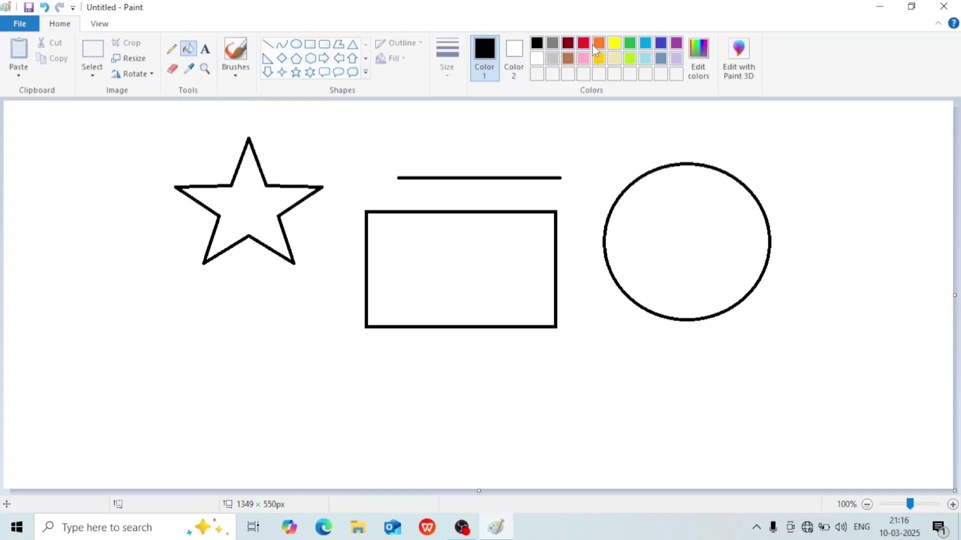
pyautogui.click(629, 44)
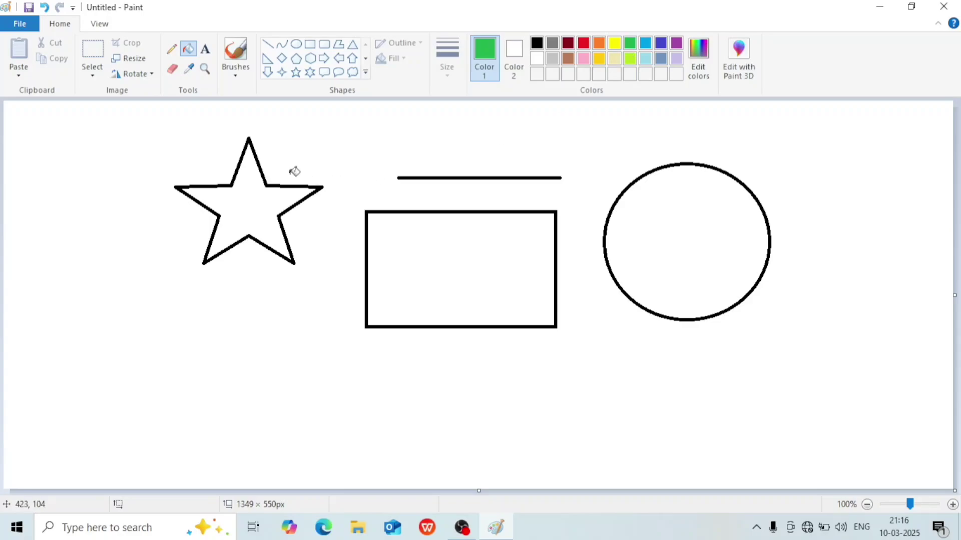
pyautogui.click(251, 202)
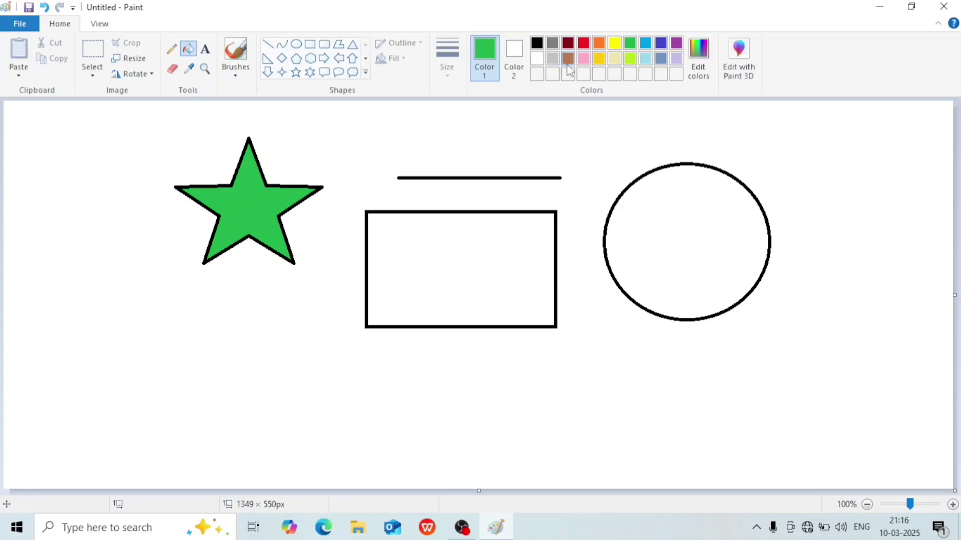
# - Fill the rectangle with red and the oval with indigo blue
pyautogui.click(582, 45)
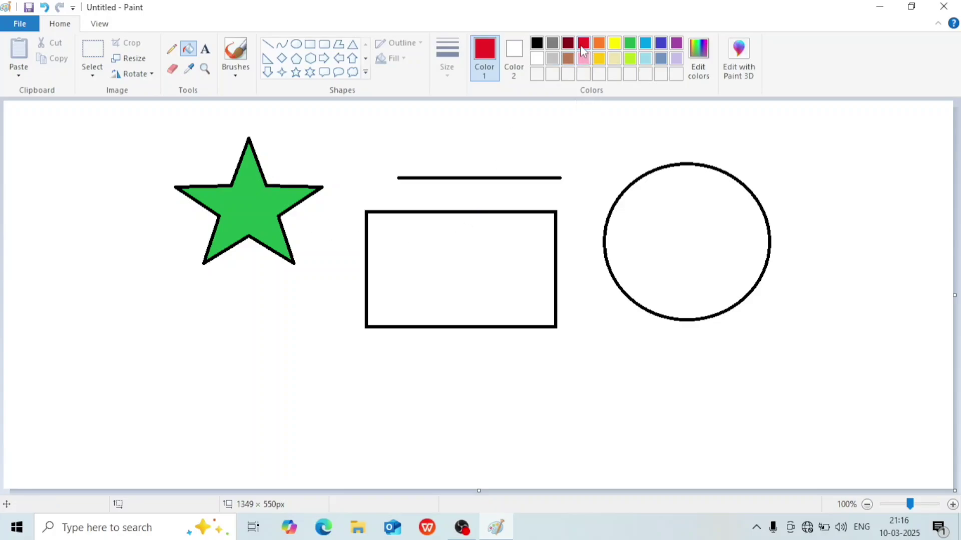
pyautogui.click(480, 250)
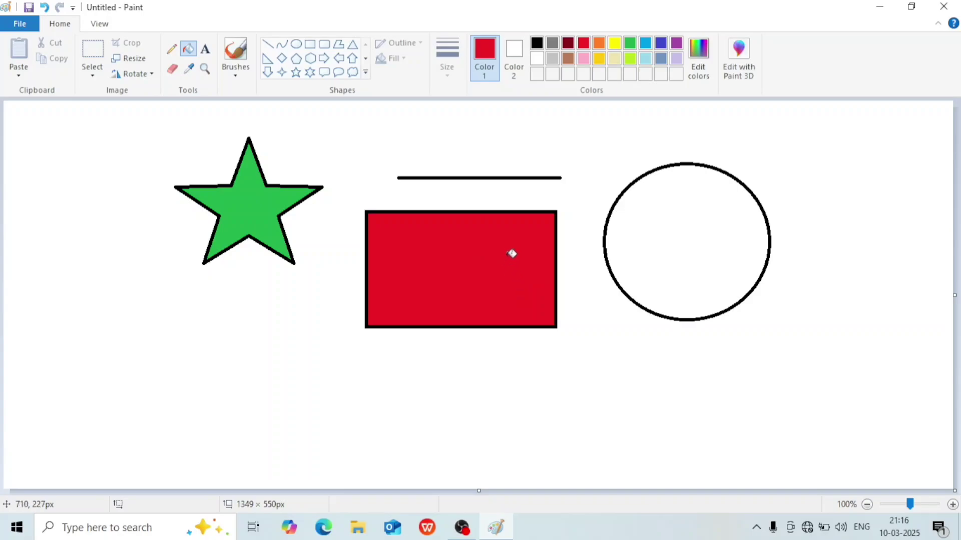
pyautogui.click(661, 46)
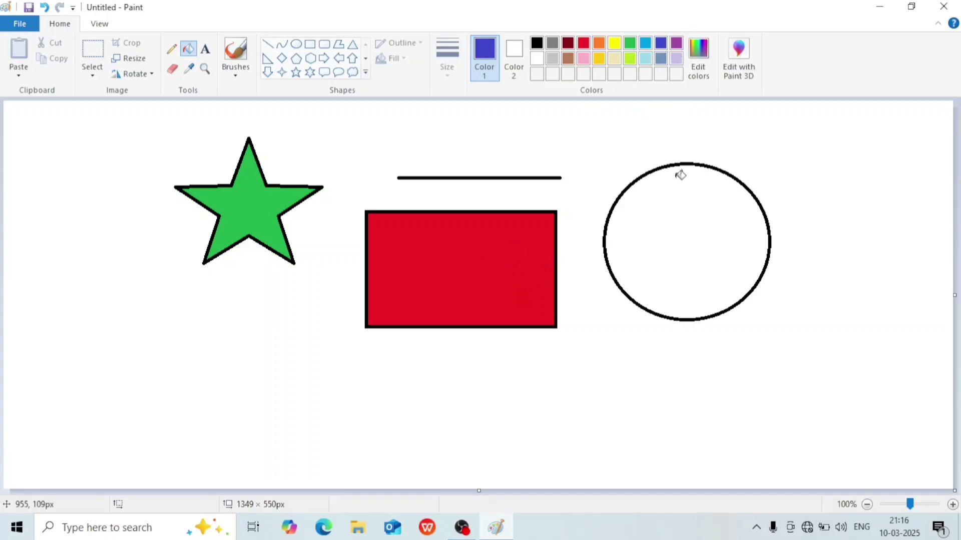
pyautogui.click(710, 219)
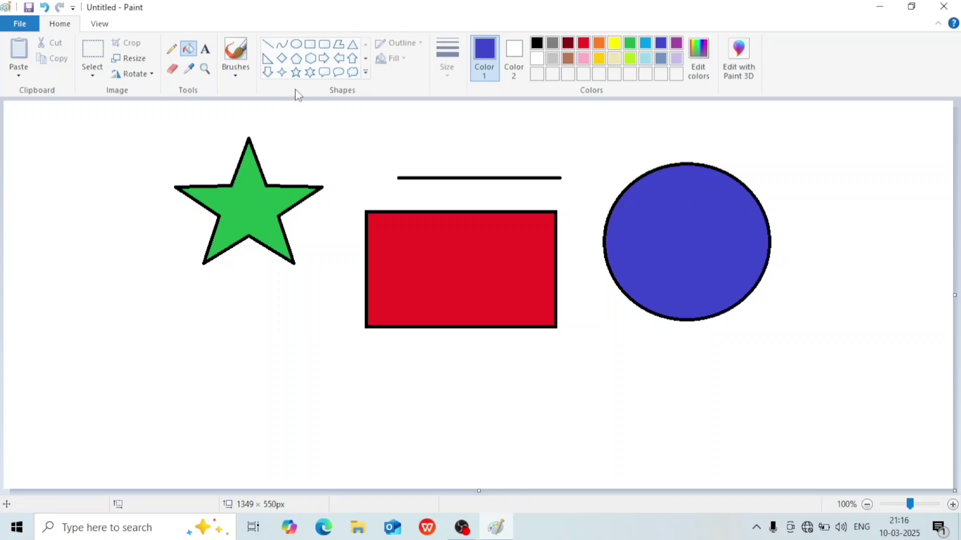
# - Draw a second five-point star about 256 × 201 px below the green star, and set its outline to black
pyautogui.click(296, 72)
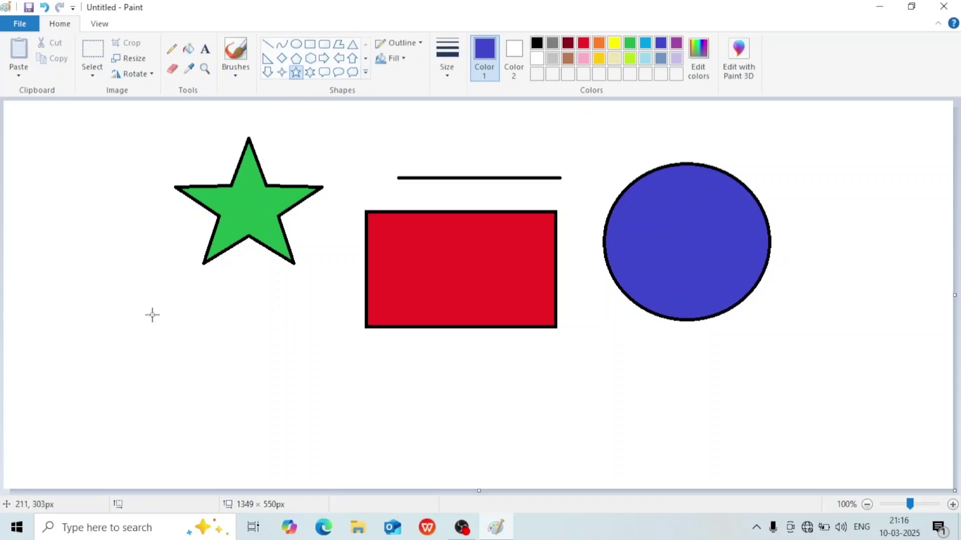
pyautogui.moveTo(151, 315)
pyautogui.mouseDown()
pyautogui.moveTo(246, 401)
pyautogui.moveTo(331, 456)
pyautogui.mouseUp()
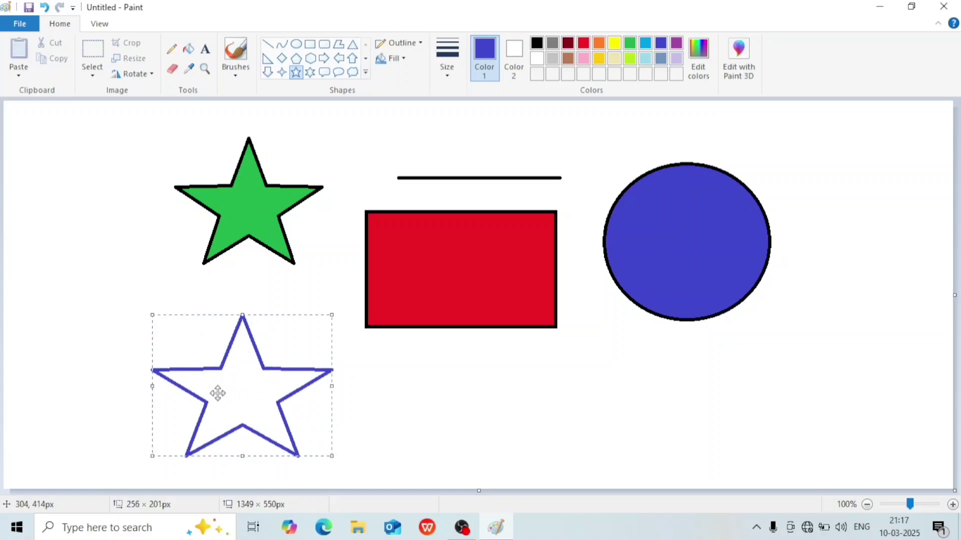
pyautogui.press('Delete')
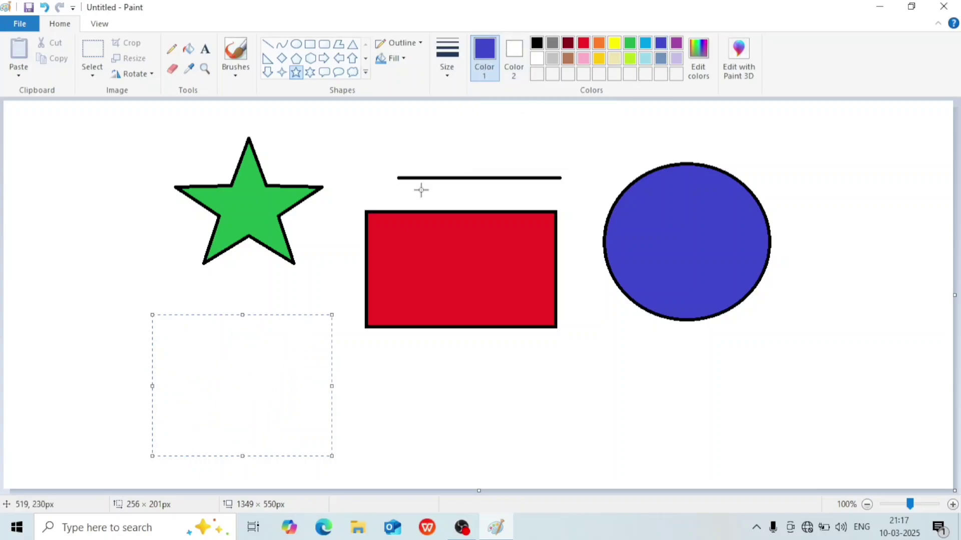
pyautogui.click(537, 45)
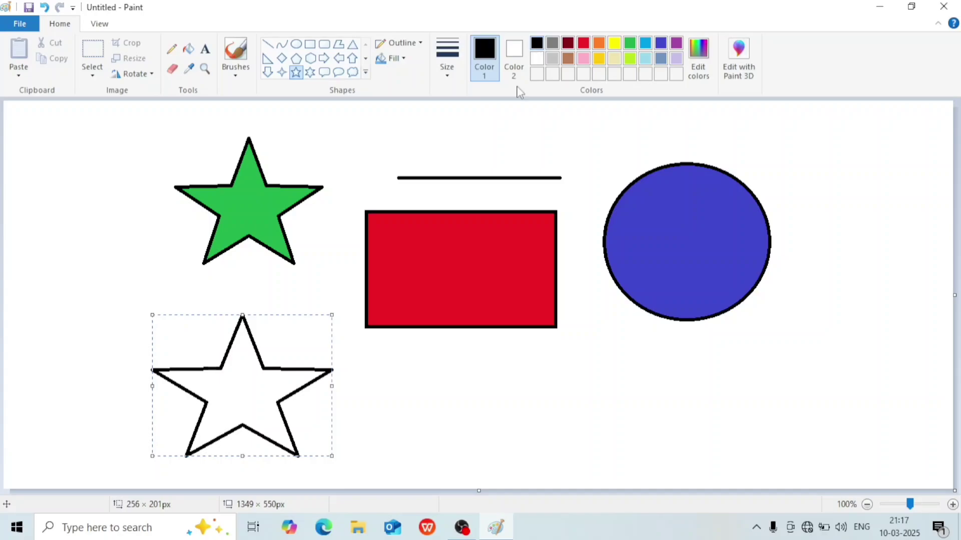
pyautogui.click(413, 401)
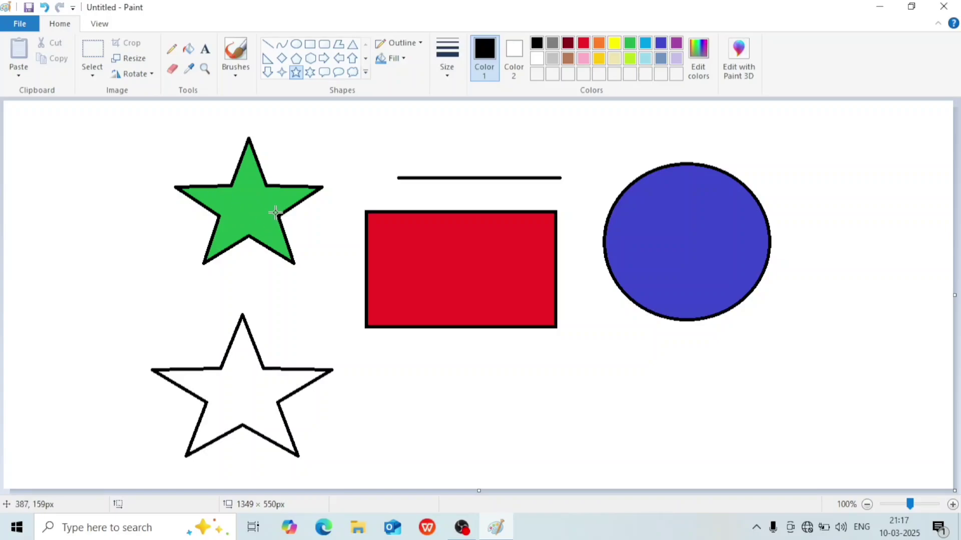
# - Erase the stars, line, rectangle and oval with the Eraser until the canvas is blank
pyautogui.click(171, 75)
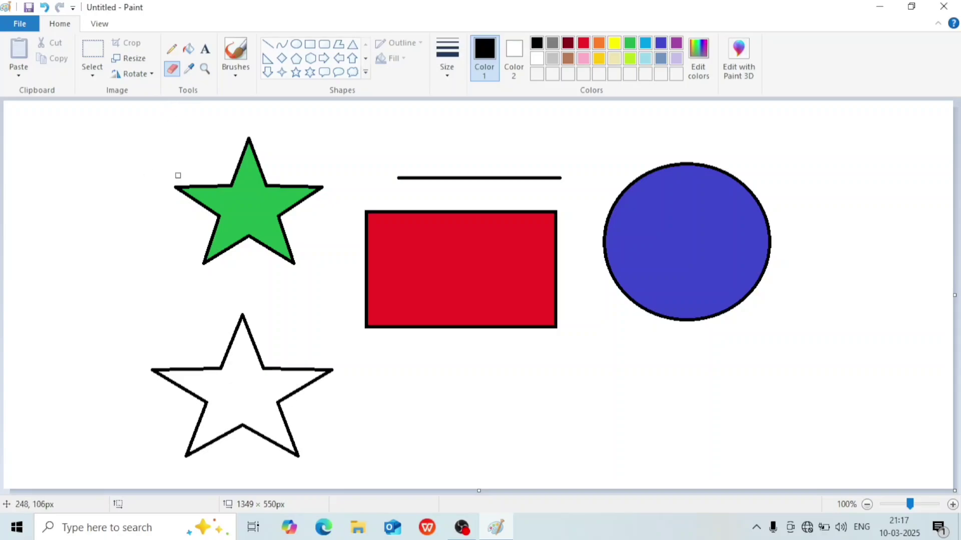
pyautogui.moveTo(170, 186)
pyautogui.mouseDown()
pyautogui.moveTo(265, 190)
pyautogui.moveTo(237, 179)
pyautogui.moveTo(256, 178)
pyautogui.moveTo(225, 179)
pyautogui.moveTo(261, 178)
pyautogui.moveTo(262, 167)
pyautogui.moveTo(245, 167)
pyautogui.moveTo(253, 149)
pyautogui.moveTo(245, 174)
pyautogui.moveTo(246, 161)
pyautogui.moveTo(234, 183)
pyautogui.moveTo(199, 202)
pyautogui.mouseUp()
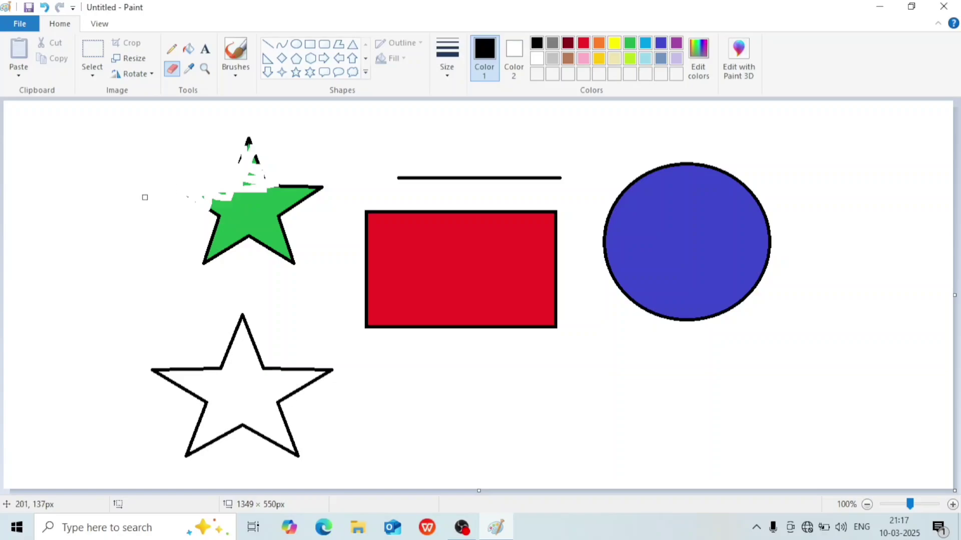
pyautogui.hotkey('ctrl', '+')
pyautogui.moveTo(154, 185)
pyautogui.mouseDown()
pyautogui.moveTo(459, 232)
pyautogui.moveTo(595, 241)
pyautogui.moveTo(405, 196)
pyautogui.moveTo(204, 175)
pyautogui.moveTo(339, 175)
pyautogui.moveTo(232, 152)
pyautogui.moveTo(695, 195)
pyautogui.moveTo(758, 189)
pyautogui.moveTo(650, 177)
pyautogui.moveTo(868, 203)
pyautogui.moveTo(593, 218)
pyautogui.moveTo(847, 246)
pyautogui.moveTo(662, 253)
pyautogui.moveTo(731, 262)
pyautogui.mouseUp()
pyautogui.moveTo(710, 246)
pyautogui.mouseDown()
pyautogui.moveTo(623, 279)
pyautogui.moveTo(647, 324)
pyautogui.moveTo(566, 288)
pyautogui.moveTo(566, 269)
pyautogui.moveTo(302, 229)
pyautogui.moveTo(200, 259)
pyautogui.moveTo(453, 296)
pyautogui.moveTo(619, 341)
pyautogui.moveTo(364, 310)
pyautogui.moveTo(278, 318)
pyautogui.moveTo(143, 374)
pyautogui.moveTo(332, 403)
pyautogui.moveTo(320, 387)
pyautogui.moveTo(216, 355)
pyautogui.moveTo(228, 429)
pyautogui.moveTo(151, 422)
pyautogui.moveTo(279, 438)
pyautogui.moveTo(255, 442)
pyautogui.mouseUp()
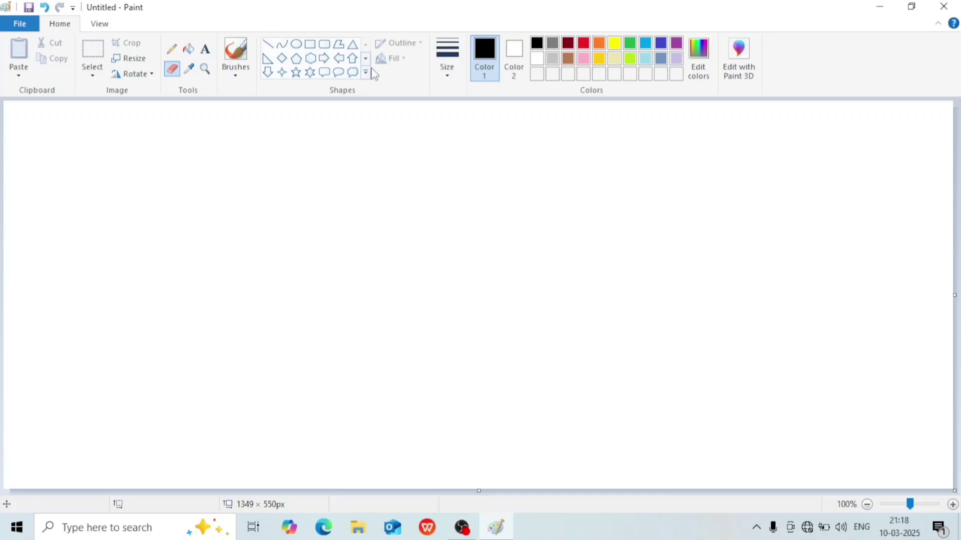
# - Draw a wide black-outlined rectangle about 208 × 42 px near the canvas's upper-left corner as the flag's top band
pyautogui.click(311, 52)
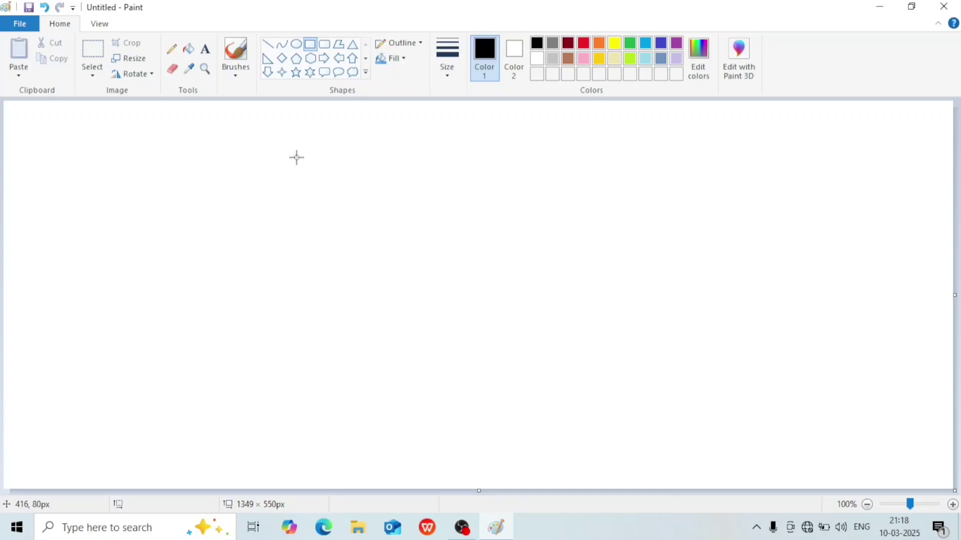
pyautogui.click(313, 47)
pyautogui.moveTo(75, 128); pyautogui.dragTo(221, 159)
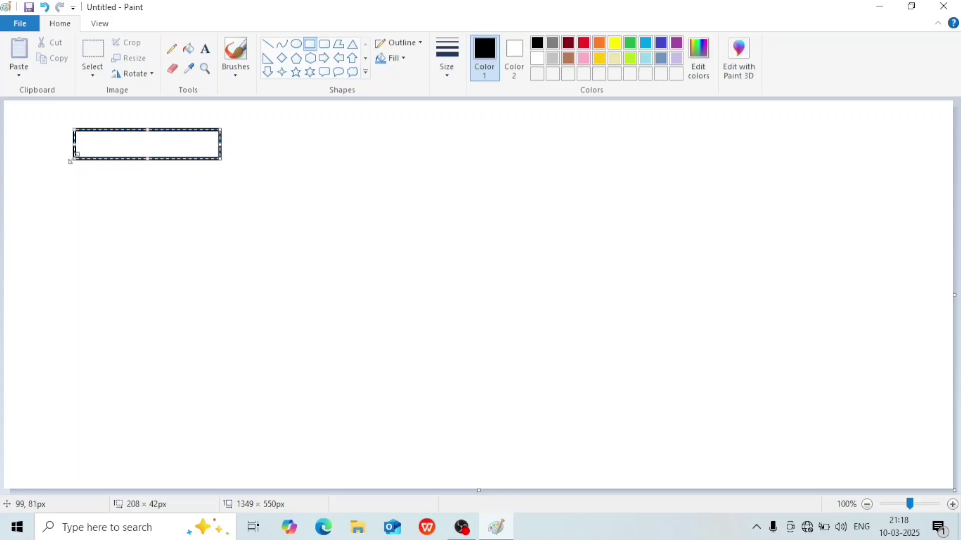
pyautogui.click(123, 171)
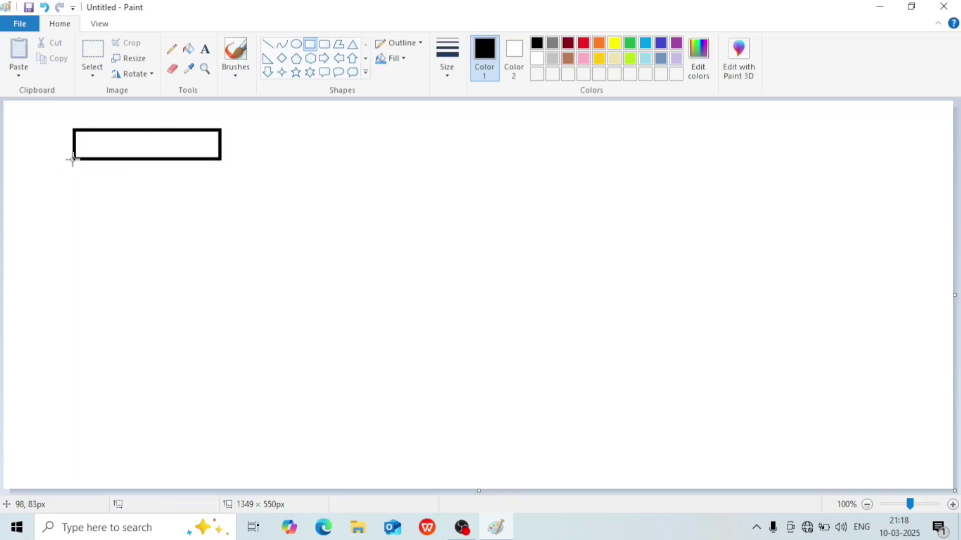
pyautogui.moveTo(73, 158); pyautogui.dragTo(222, 188)
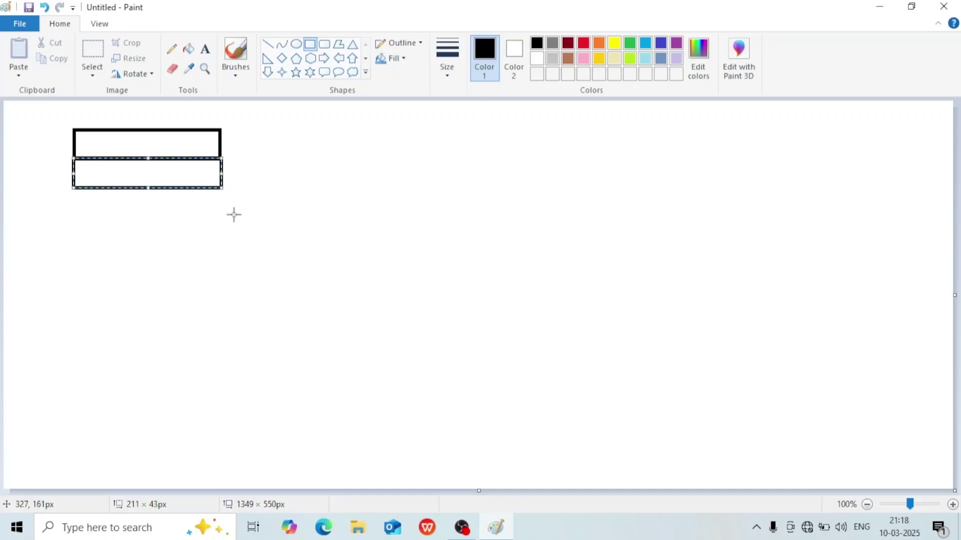
pyautogui.click(235, 210)
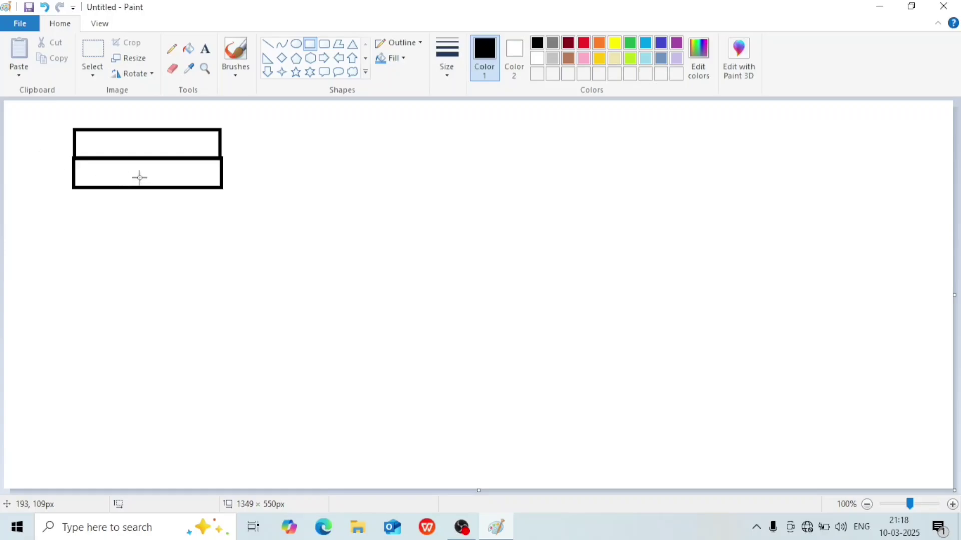
pyautogui.hotkey('ctrl', 'z')
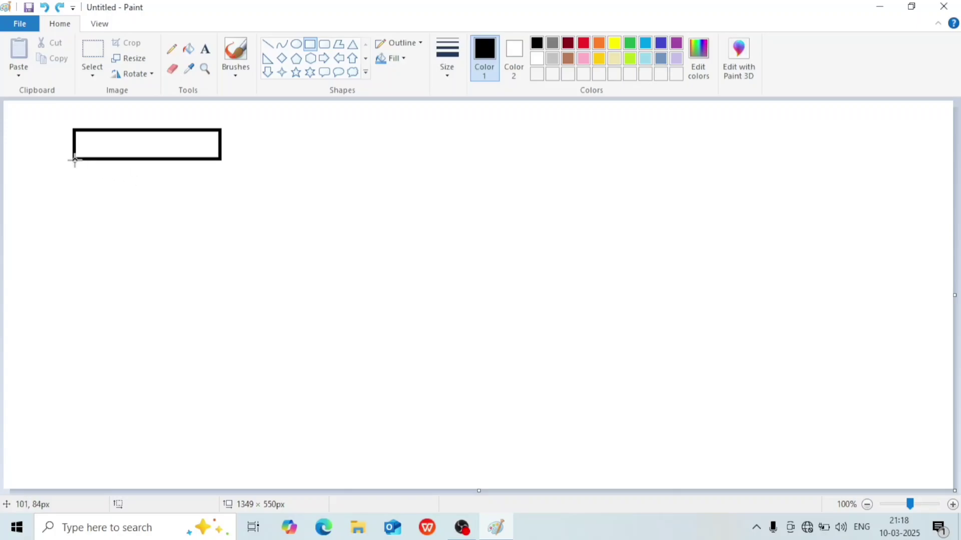
# - Draw two more rectangles stacked directly below the top band, about 209 × 43 px and 209 × 49 px
pyautogui.moveTo(74, 159); pyautogui.dragTo(219, 188)
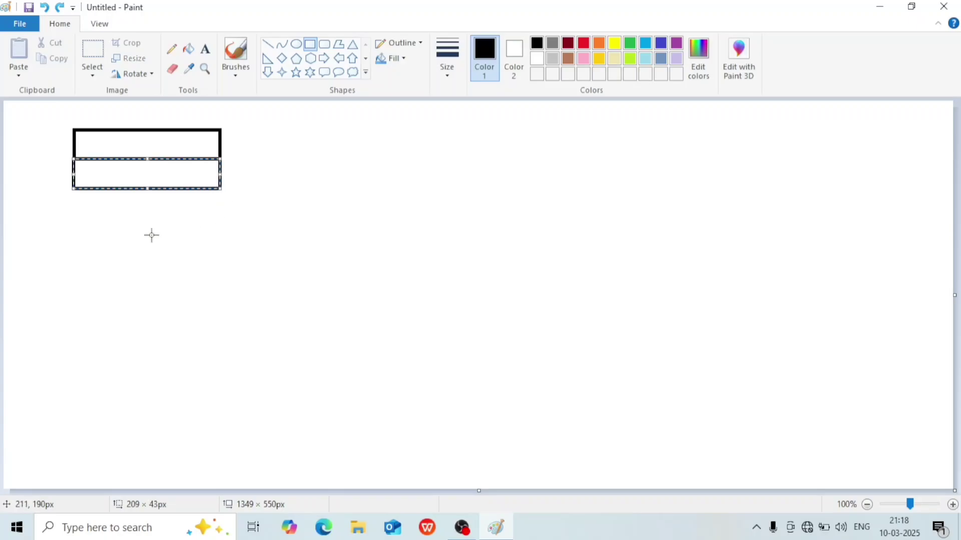
pyautogui.click(129, 223)
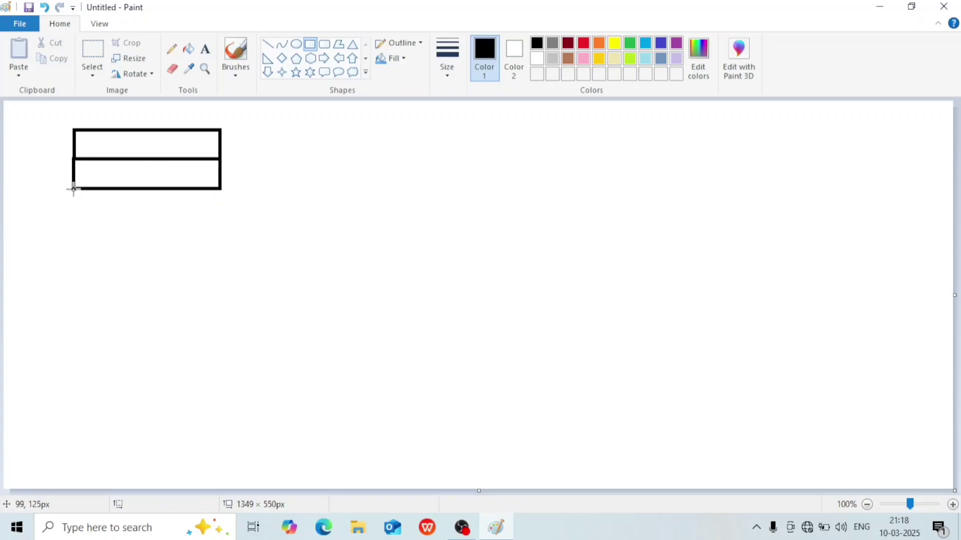
pyautogui.moveTo(73, 189); pyautogui.dragTo(220, 223)
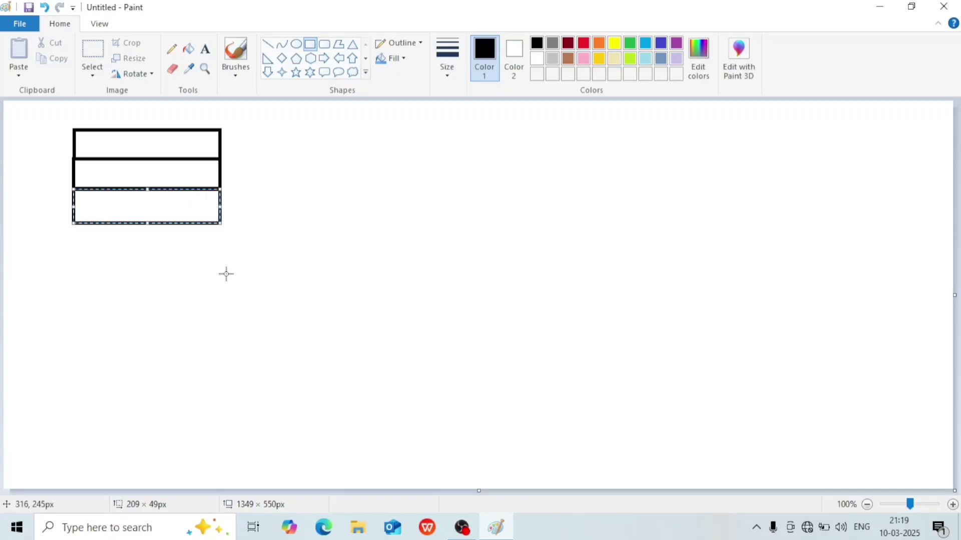
pyautogui.click(235, 289)
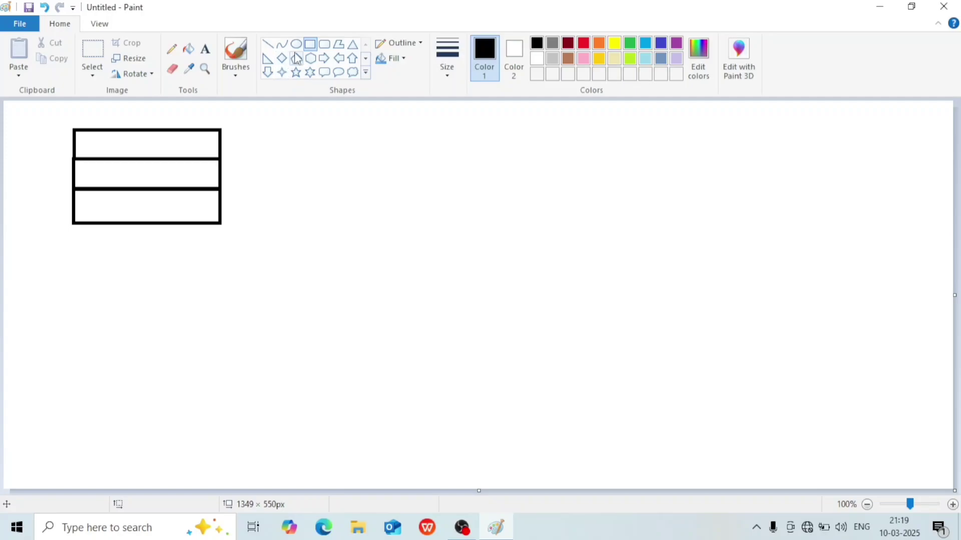
# - Draw an oval about 47 × 40 px centred in the middle band and a pole rectangle about 16 × 365 px along the flag's left edge
pyautogui.click(296, 46)
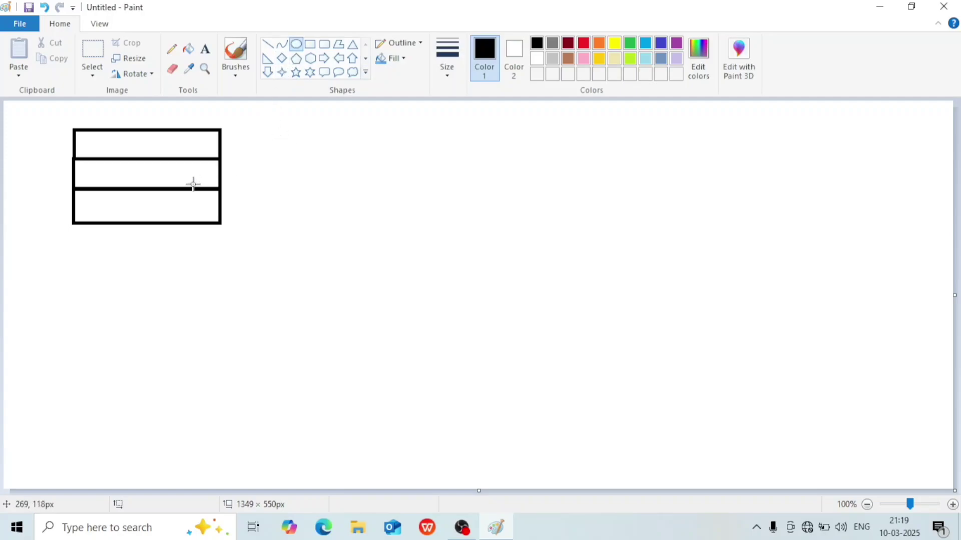
pyautogui.moveTo(129, 162); pyautogui.dragTo(161, 188)
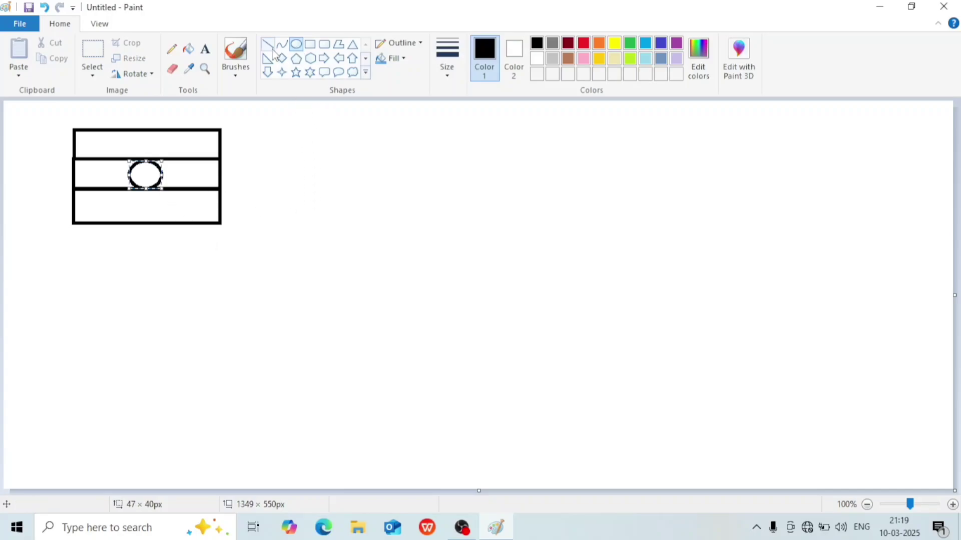
pyautogui.click(311, 48)
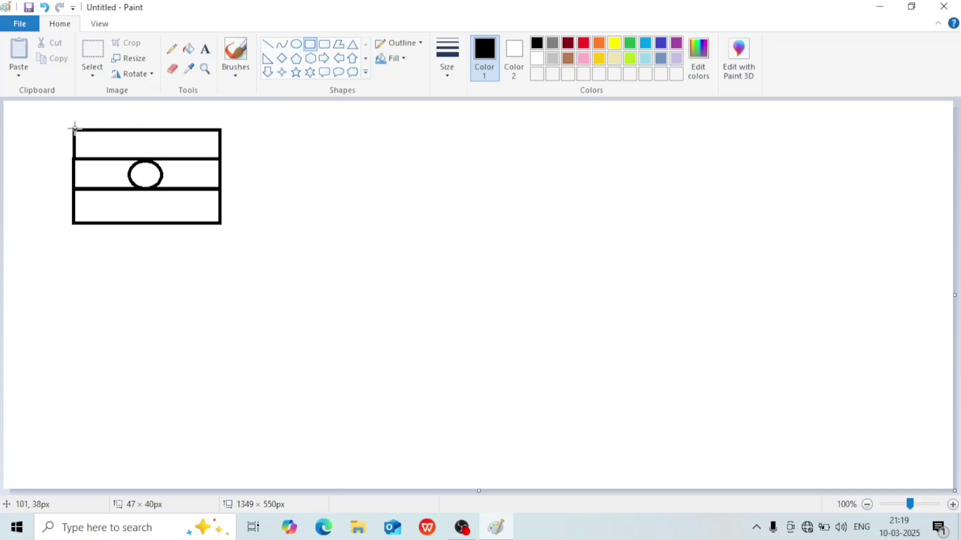
pyautogui.moveTo(73, 130); pyautogui.dragTo(63, 386)
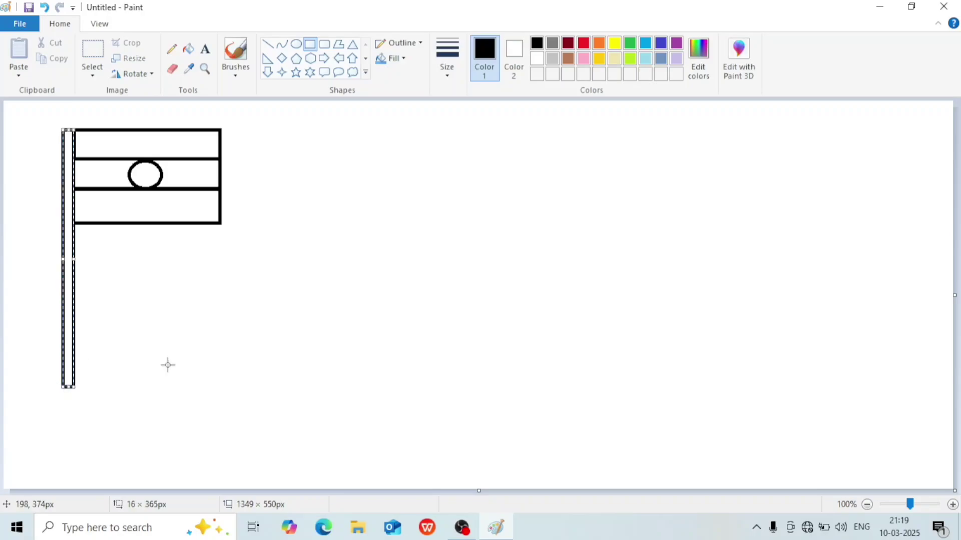
pyautogui.click(34, 400)
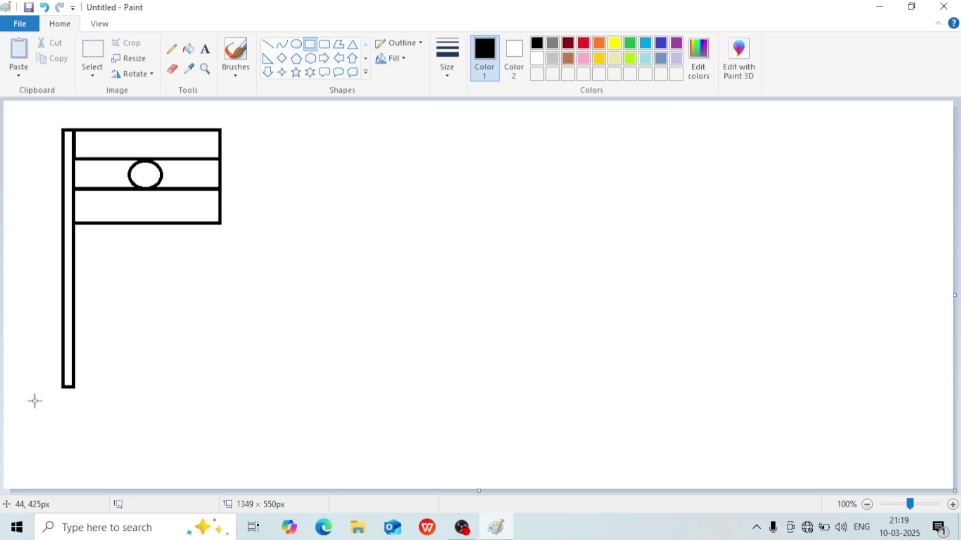
pyautogui.moveTo(33, 393); pyautogui.dragTo(110, 413)
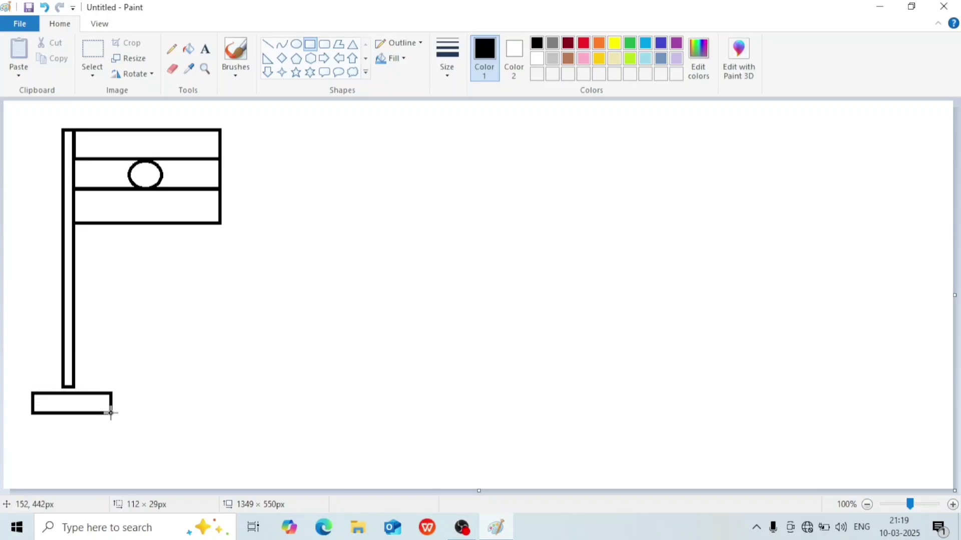
pyautogui.moveTo(111, 413); pyautogui.dragTo(110, 413)
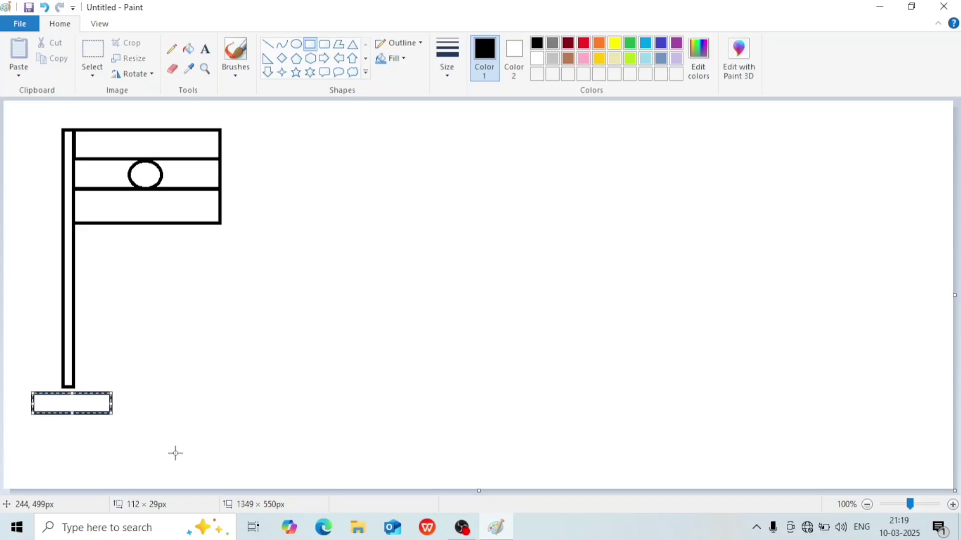
pyautogui.hotkey('ctrl', 'z')
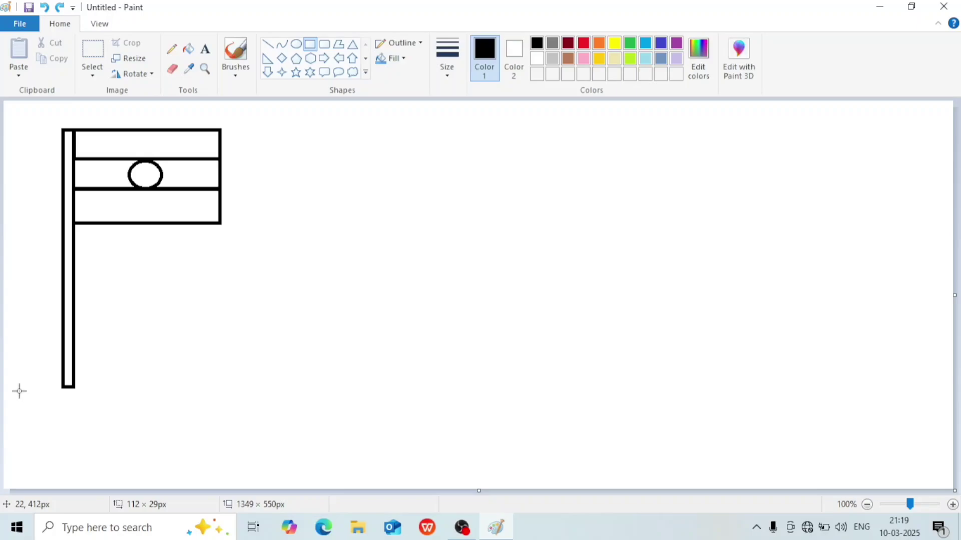
# - Draw two stacked base rectangles under the pole, about 137 × 30 px and a wider one about 188 × 40 px below it
pyautogui.moveTo(19, 390); pyautogui.dragTo(115, 410)
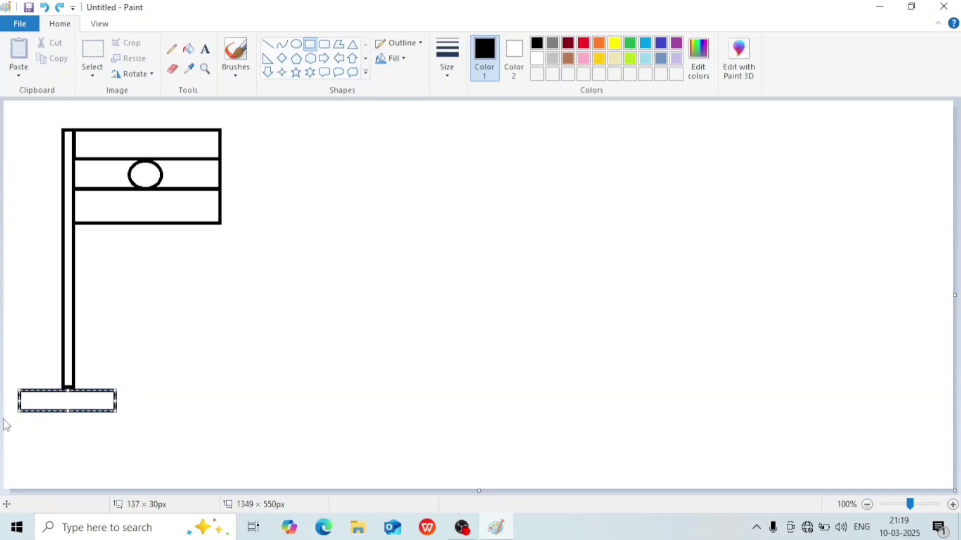
pyautogui.moveTo(5, 412); pyautogui.dragTo(135, 441)
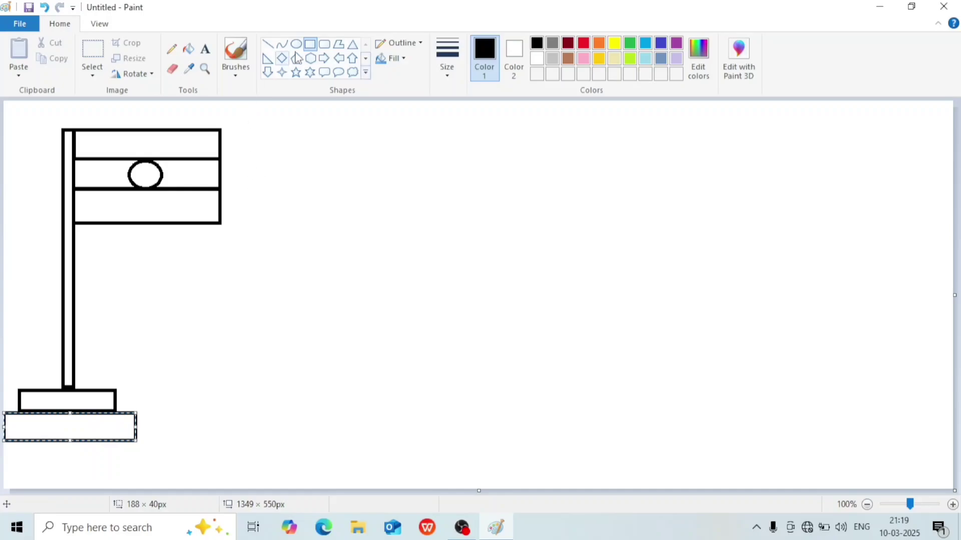
# - Draw vertical, horizontal and diagonal lines through the oval in the middle band to form wheel spokes
pyautogui.click(268, 44)
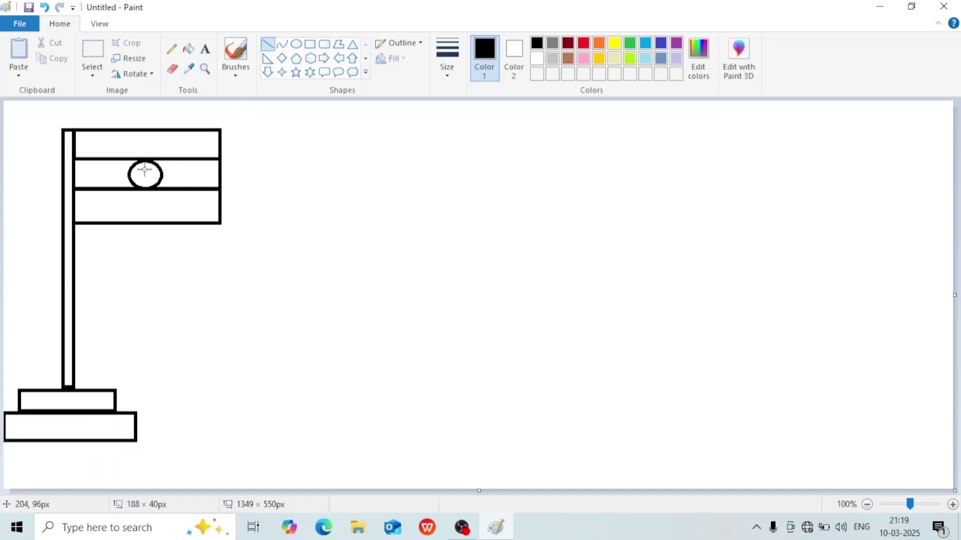
pyautogui.moveTo(144, 161)
pyautogui.mouseDown()
pyautogui.moveTo(143, 188)
pyautogui.moveTo(162, 174)
pyautogui.mouseUp()
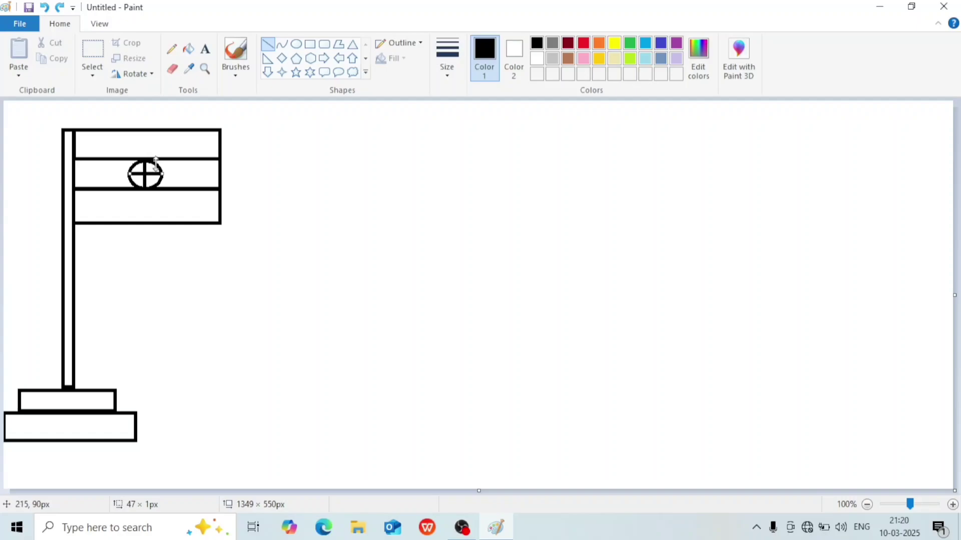
pyautogui.click(155, 161)
pyautogui.click(154, 171)
pyautogui.moveTo(155, 161)
pyautogui.mouseDown()
pyautogui.moveTo(133, 185)
pyautogui.moveTo(142, 172)
pyautogui.moveTo(149, 177)
pyautogui.mouseUp()
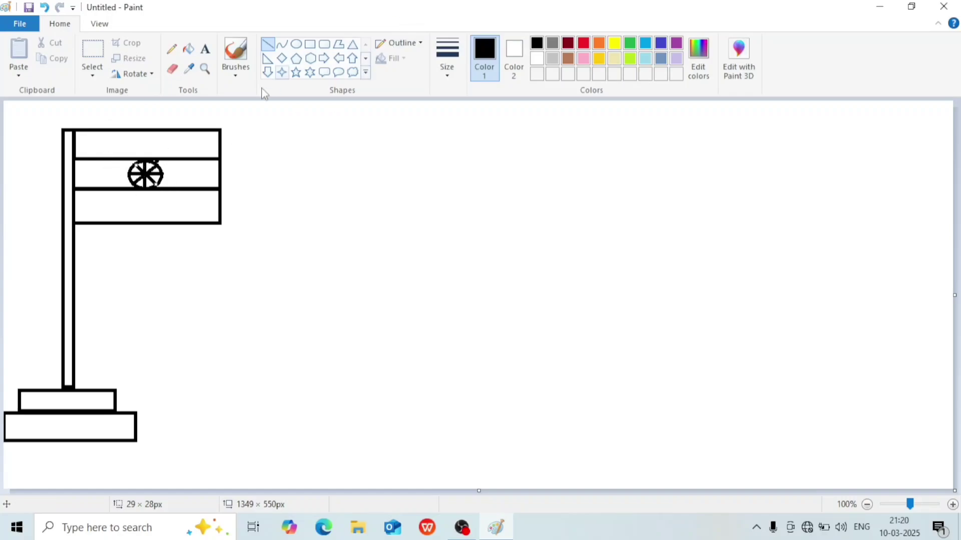
# - Fill the flag's top band with orange and its bottom band with green
pyautogui.click(192, 54)
pyautogui.click(192, 53)
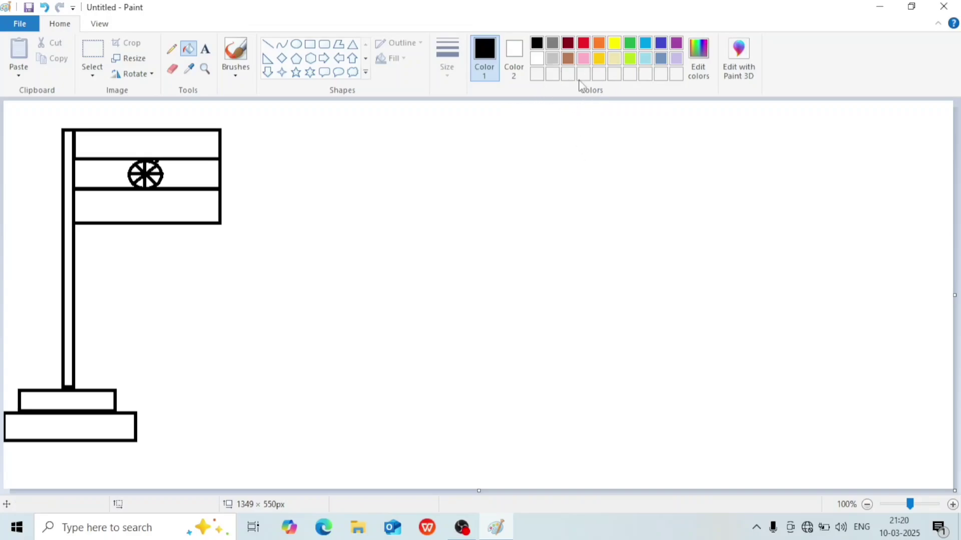
pyautogui.click(599, 44)
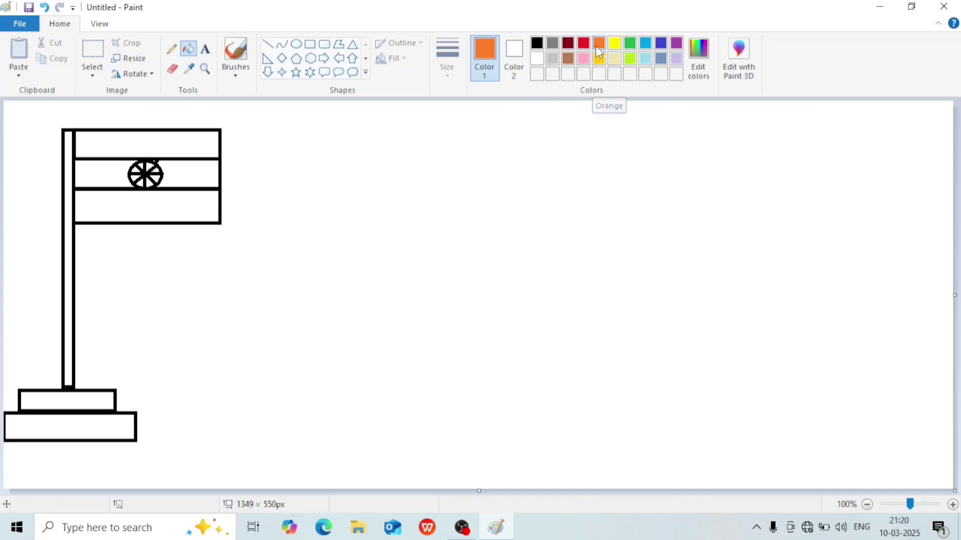
pyautogui.click(189, 143)
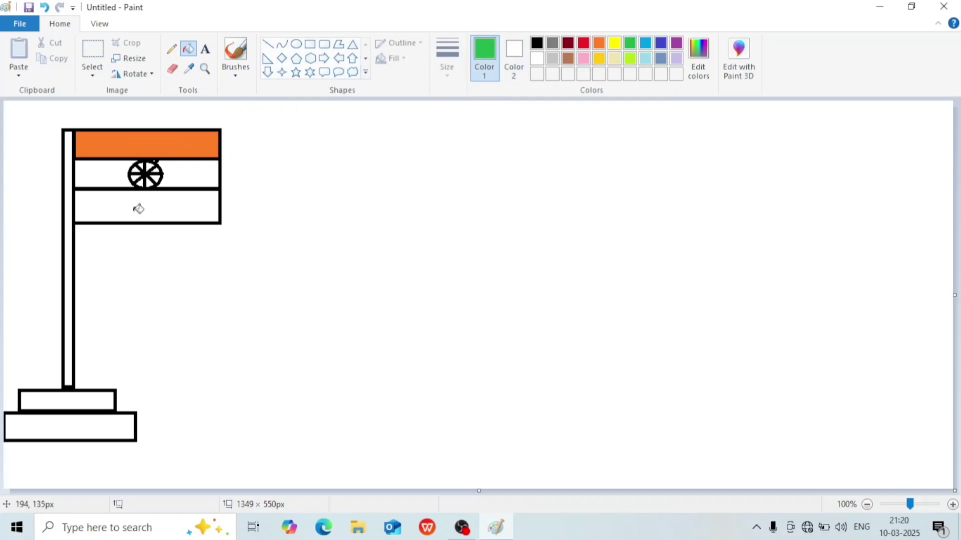
pyautogui.click(172, 208)
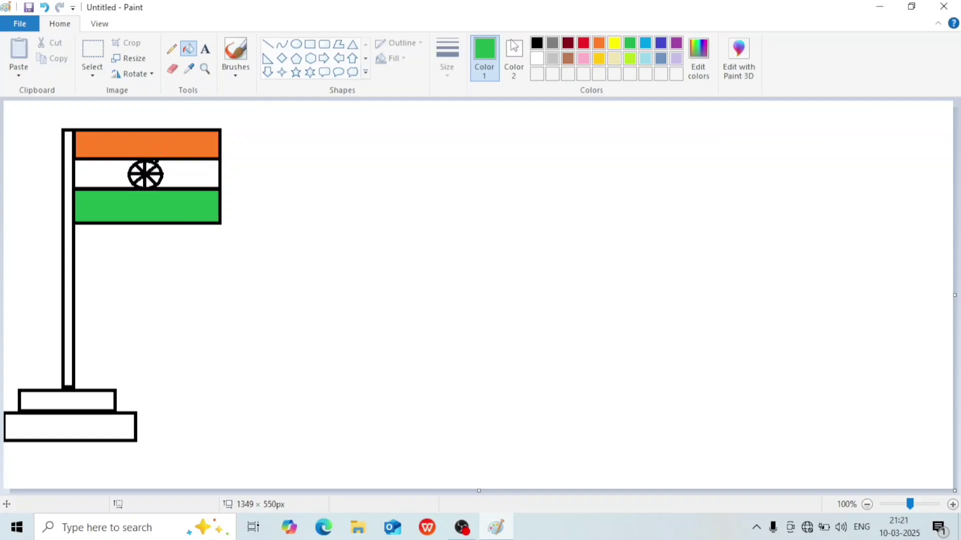
# - Fill all segments between the wheel's spokes with indigo, undoing any fill that recolours the outlines
pyautogui.click(660, 43)
pyautogui.click(150, 168)
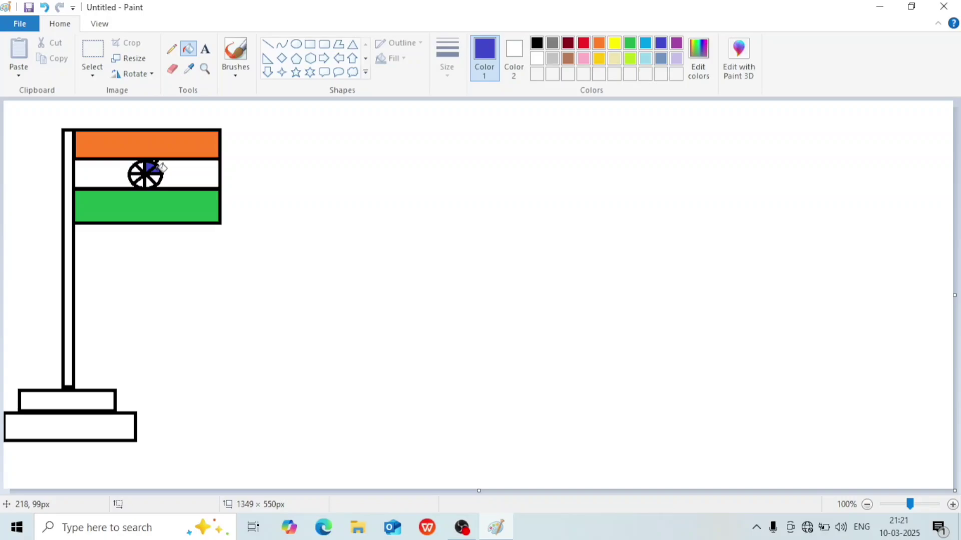
pyautogui.click(151, 178)
pyautogui.click(147, 181)
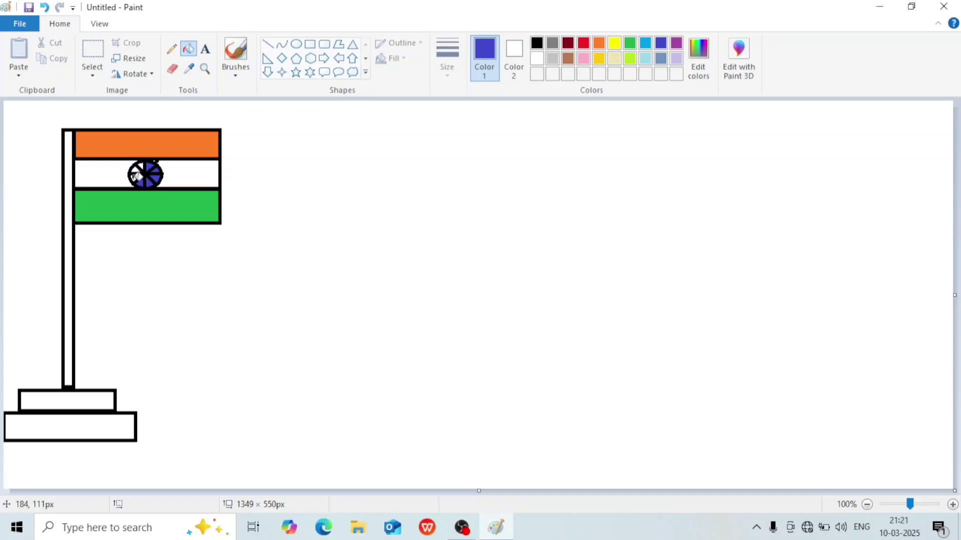
pyautogui.click(137, 175)
pyautogui.click(140, 169)
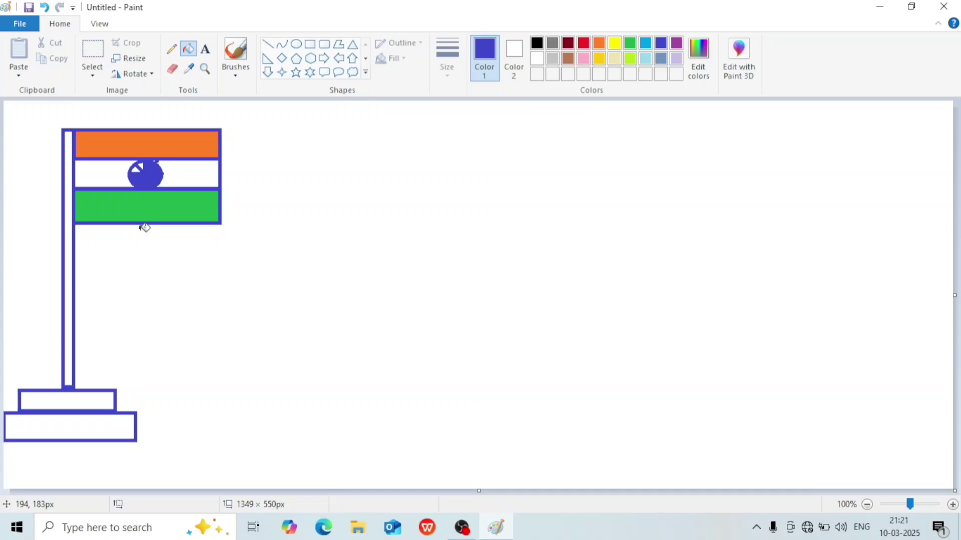
pyautogui.hotkey('ctrl', 'z')
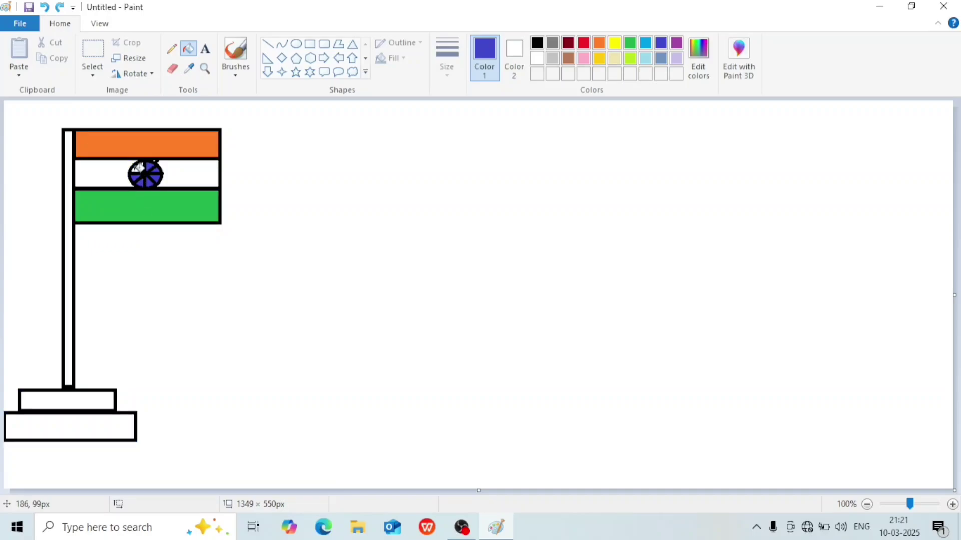
pyautogui.click(139, 169)
# - Fill the Indian flag's pole with dark red and both of its base rectangles with light grey
pyautogui.click(565, 45)
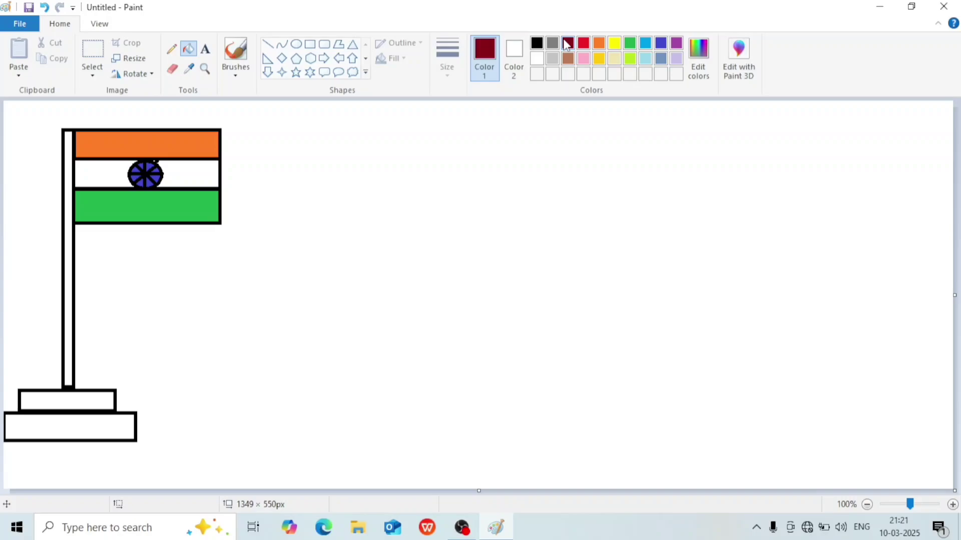
pyautogui.click(69, 155)
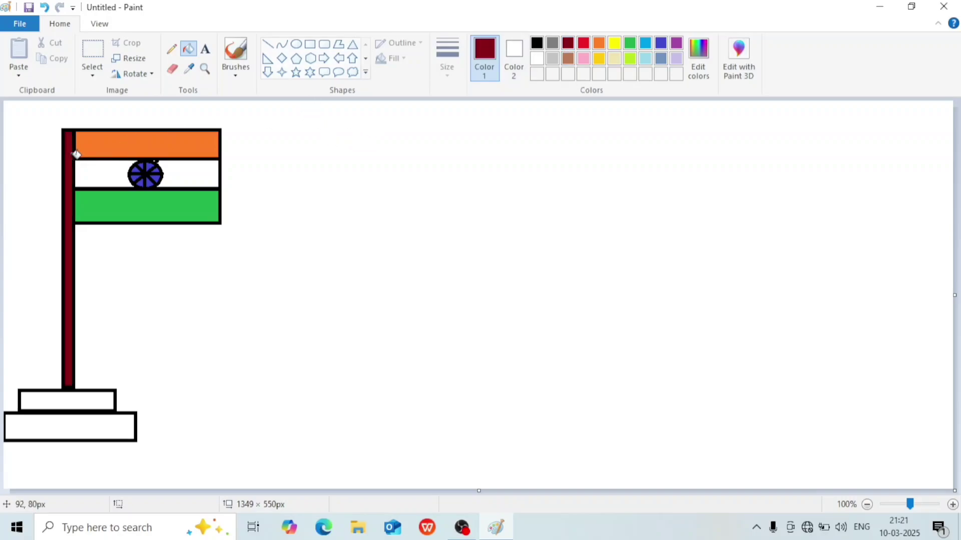
pyautogui.click(552, 59)
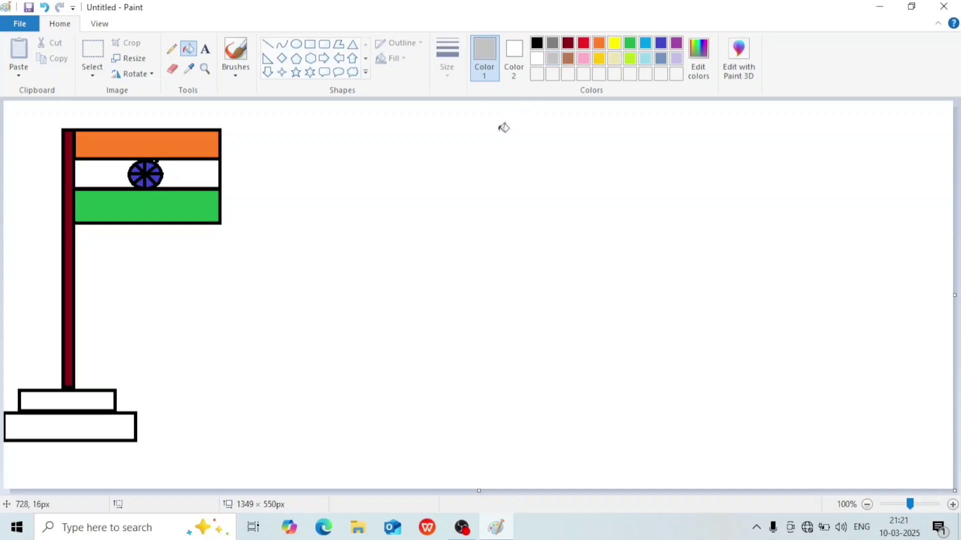
pyautogui.click(85, 394)
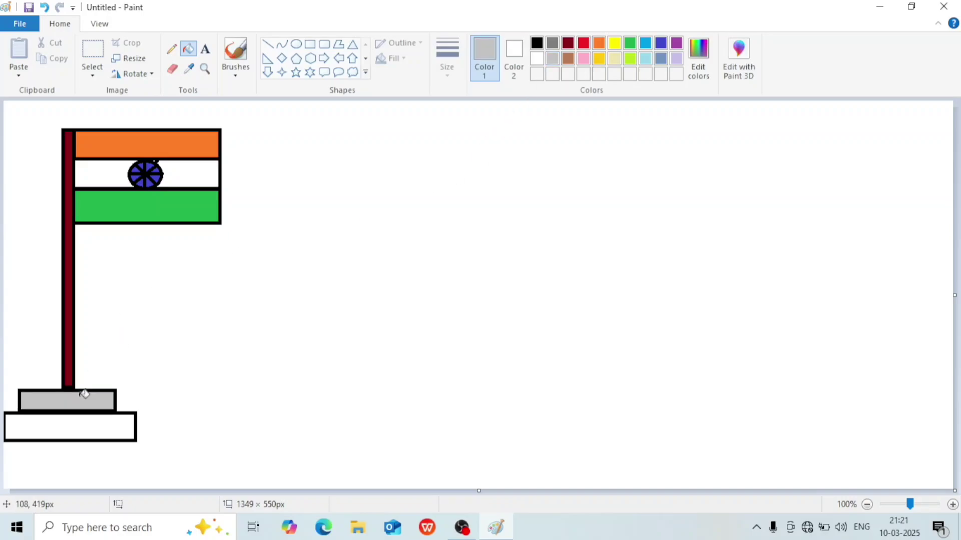
pyautogui.click(91, 429)
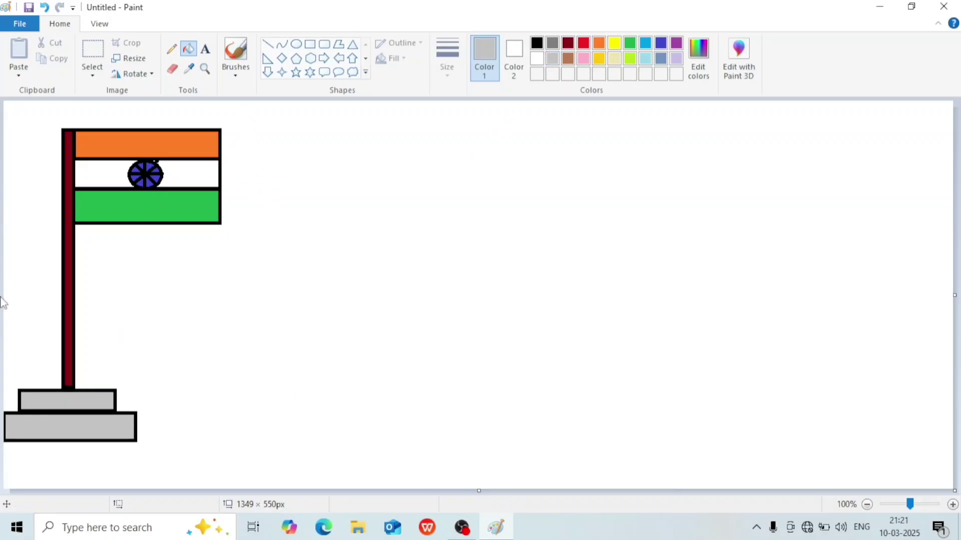
# - Draw a black-outlined rectangle about 235 × 141 px beside the Indian flag, with a circle about 58 × 54 px in its centre
pyautogui.click(310, 46)
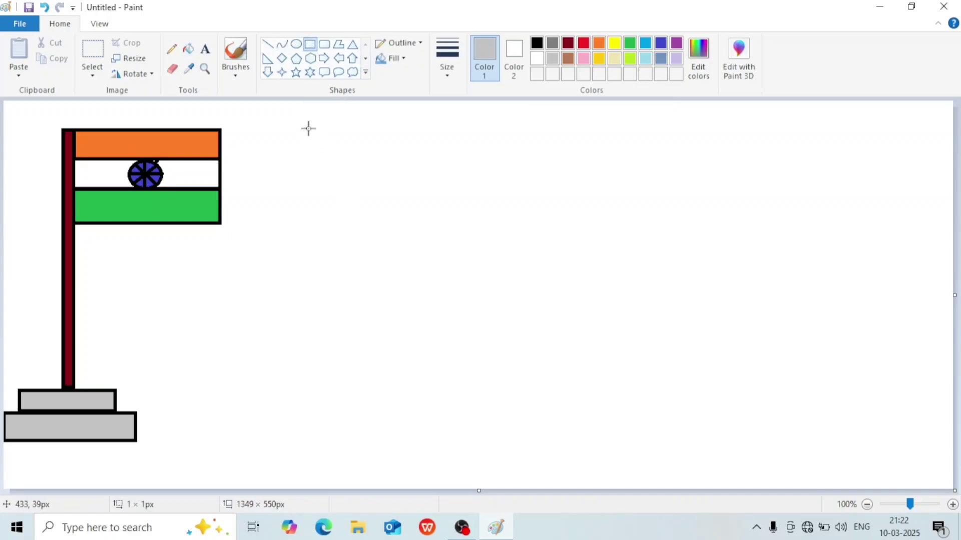
pyautogui.moveTo(309, 129); pyautogui.dragTo(473, 227)
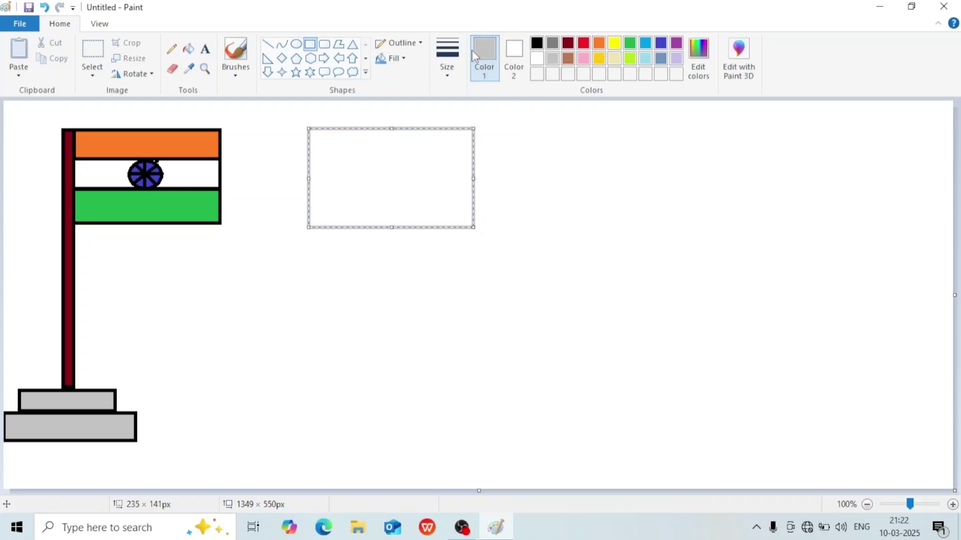
pyautogui.click(537, 43)
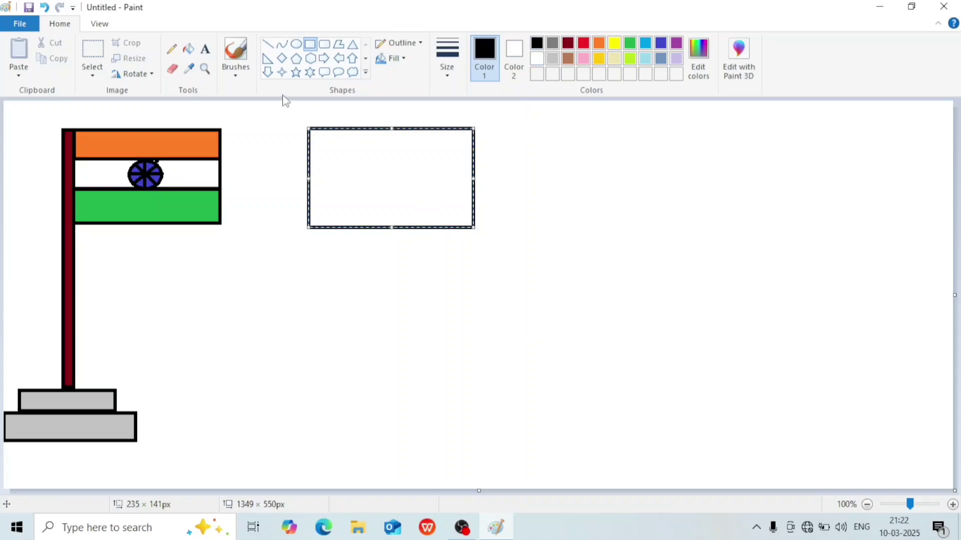
pyautogui.click(296, 44)
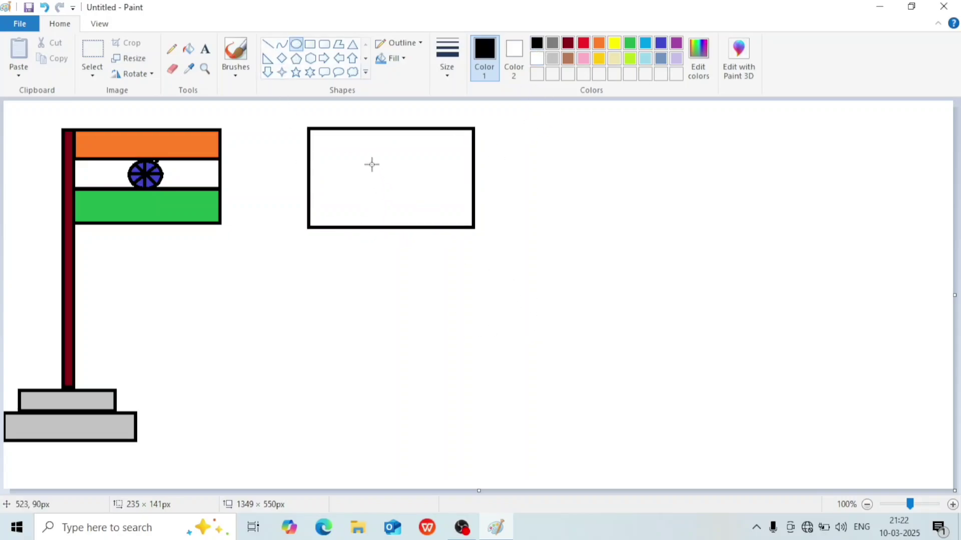
pyautogui.moveTo(365, 160); pyautogui.dragTo(405, 199)
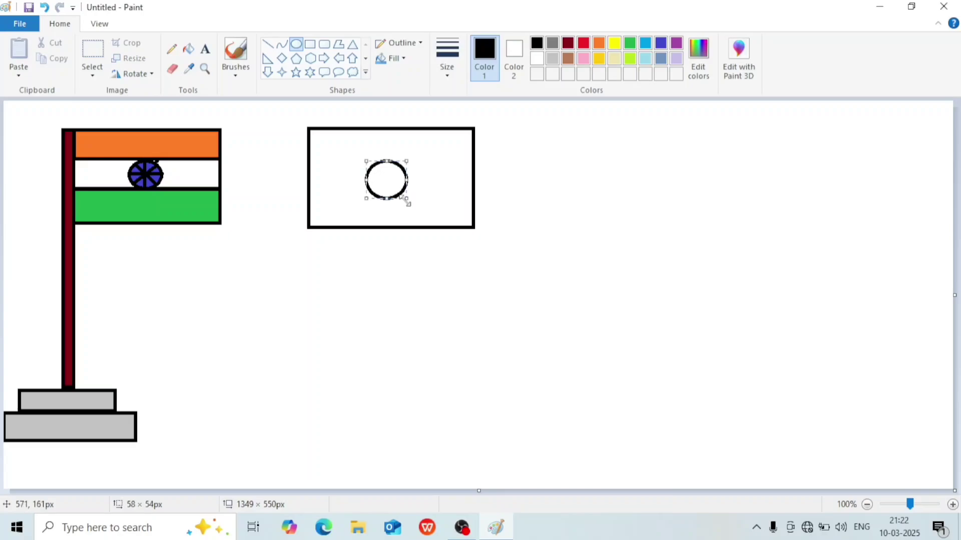
# - Fill the second flag's rectangle with green and its central circle with red
pyautogui.click(189, 49)
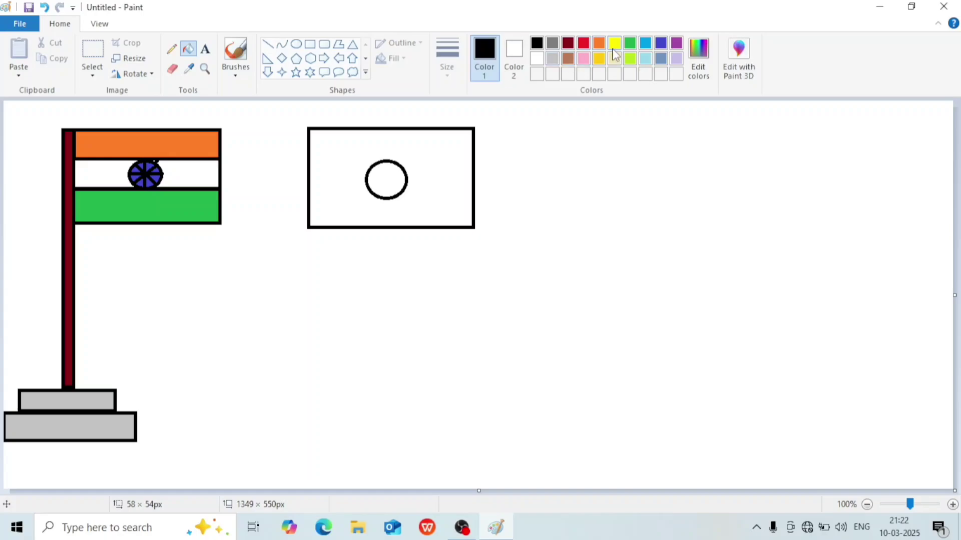
pyautogui.click(630, 43)
pyautogui.click(459, 142)
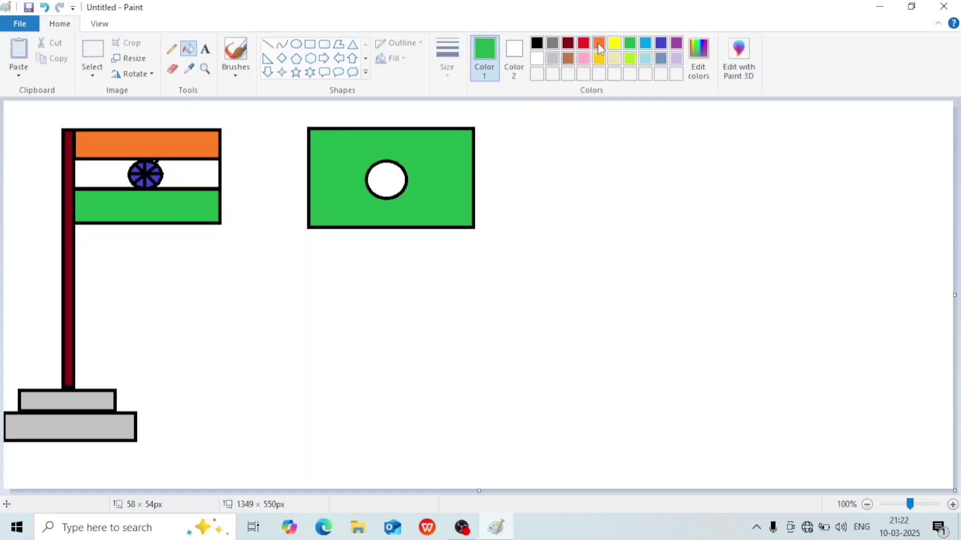
pyautogui.click(583, 46)
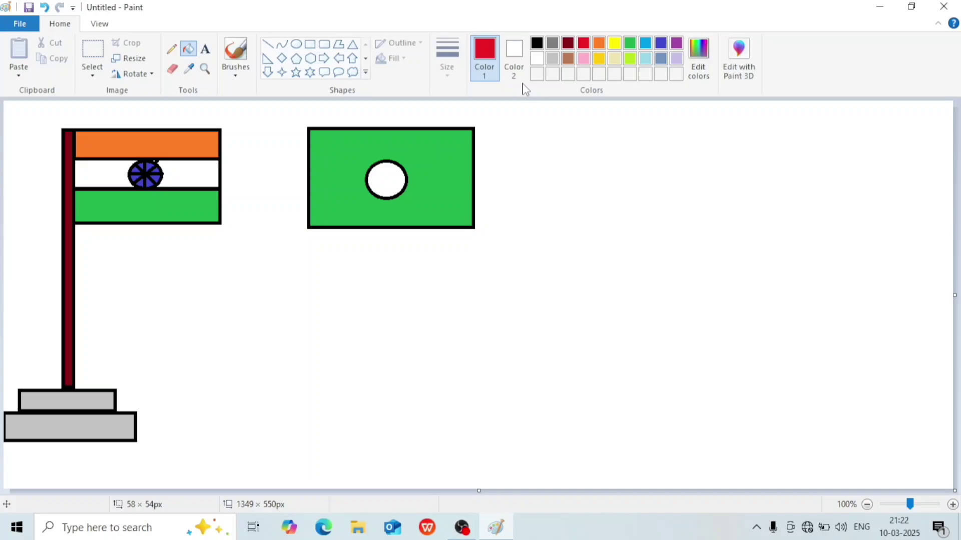
pyautogui.click(387, 173)
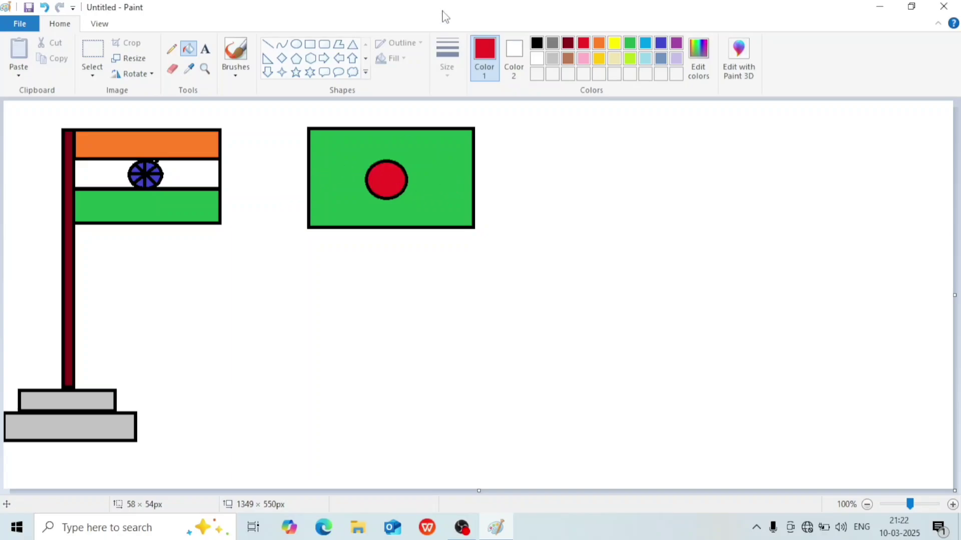
# - Draw a black-outlined pole about 19 × 376 px down from the upper-right corner of the green flag
pyautogui.click(310, 44)
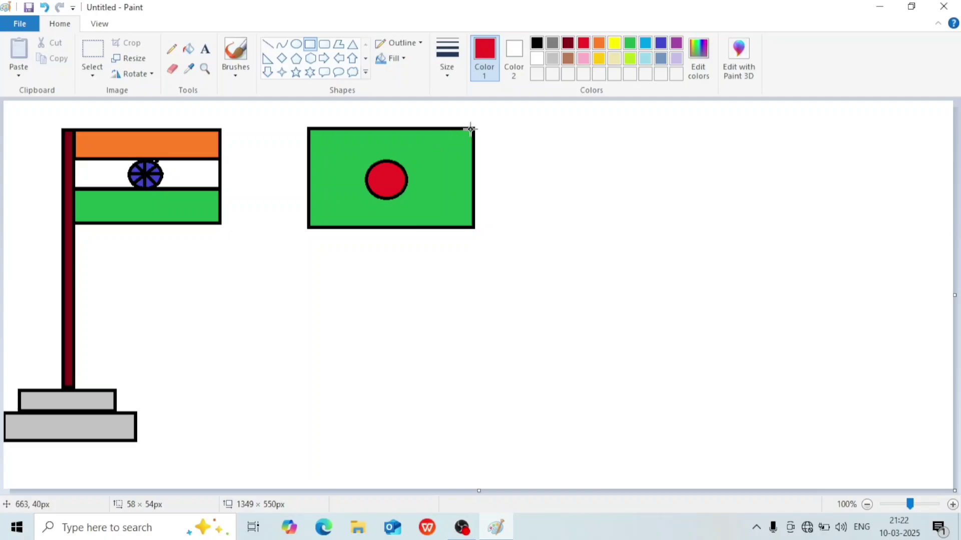
pyautogui.moveTo(475, 126); pyautogui.dragTo(486, 391)
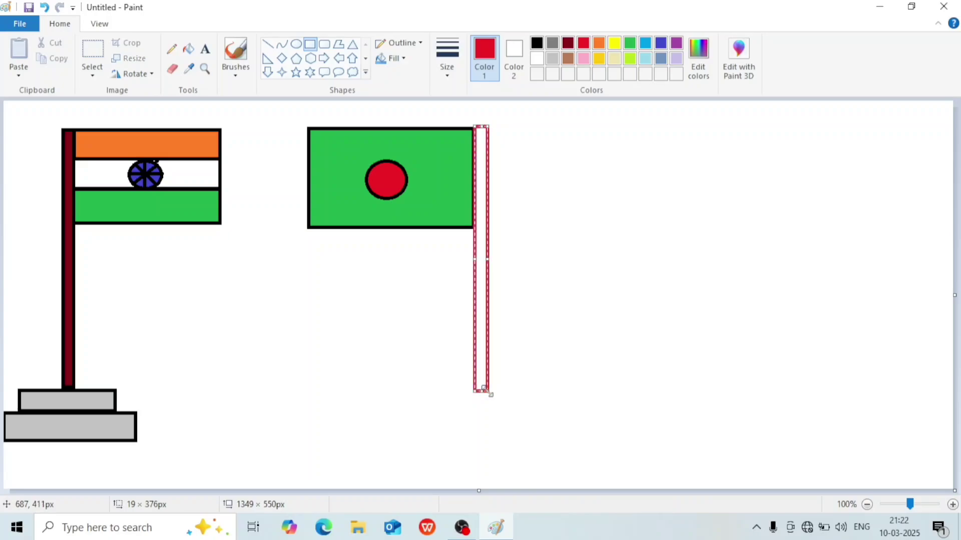
pyautogui.click(538, 44)
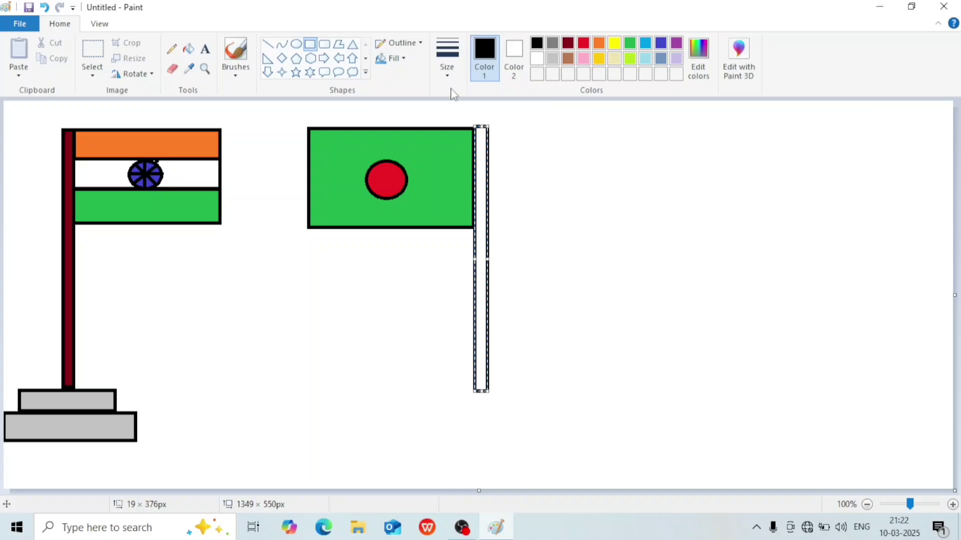
# - Draw two stacked base rectangles under the second pole, about 188 × 37 px and a wider one about 250 × 33 px below it
pyautogui.moveTo(419, 395); pyautogui.dragTo(549, 421)
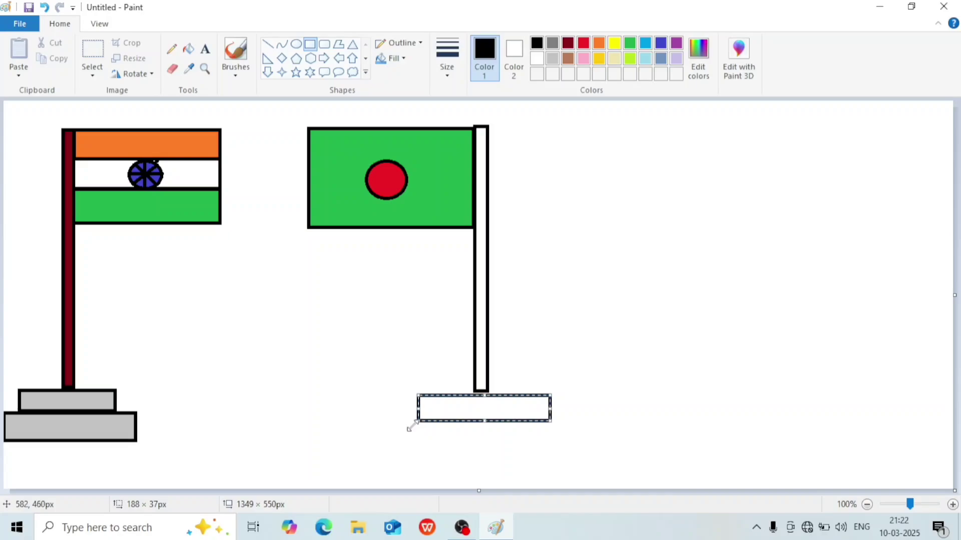
pyautogui.click(415, 433)
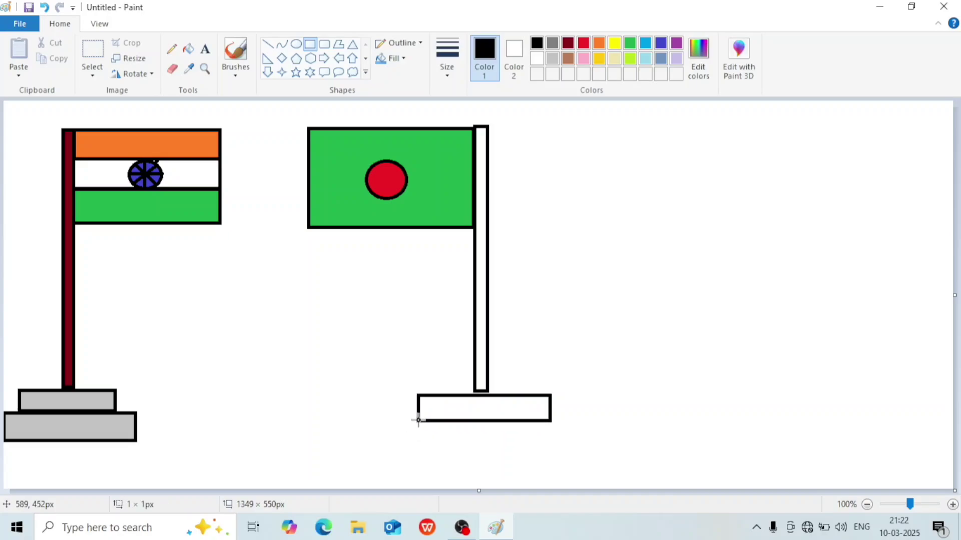
pyautogui.moveTo(395, 423); pyautogui.dragTo(571, 446)
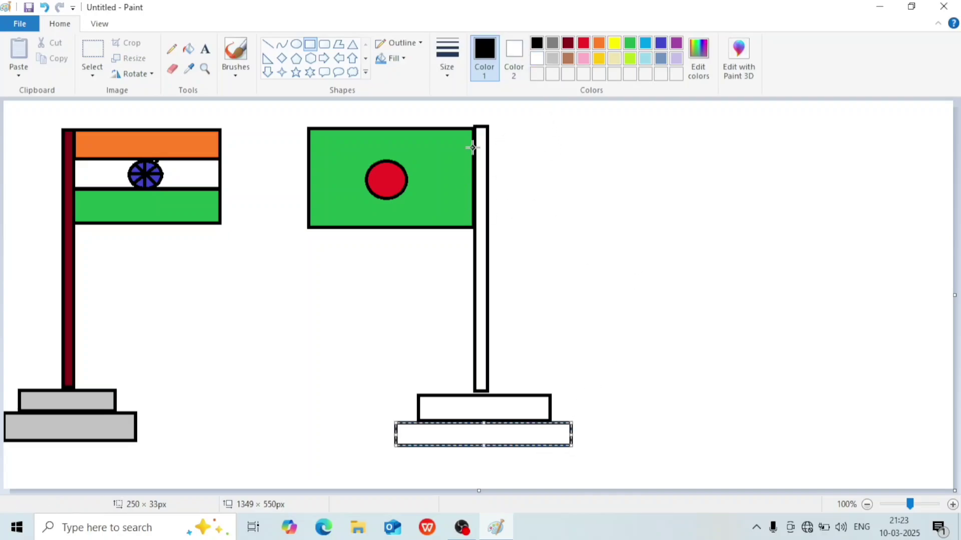
pyautogui.click(568, 252)
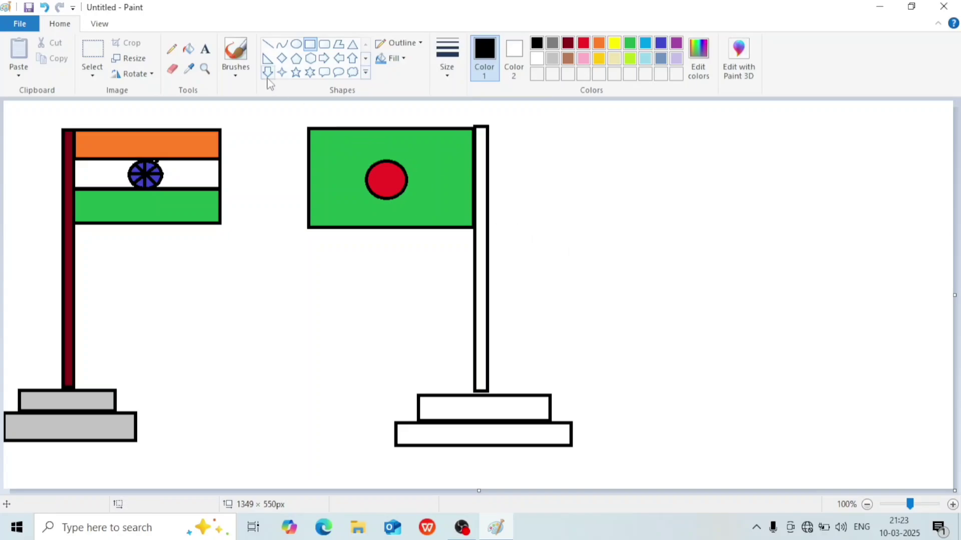
# - Fill the second flag's pole with dark red and both of its base rectangles with light grey
pyautogui.click(188, 48)
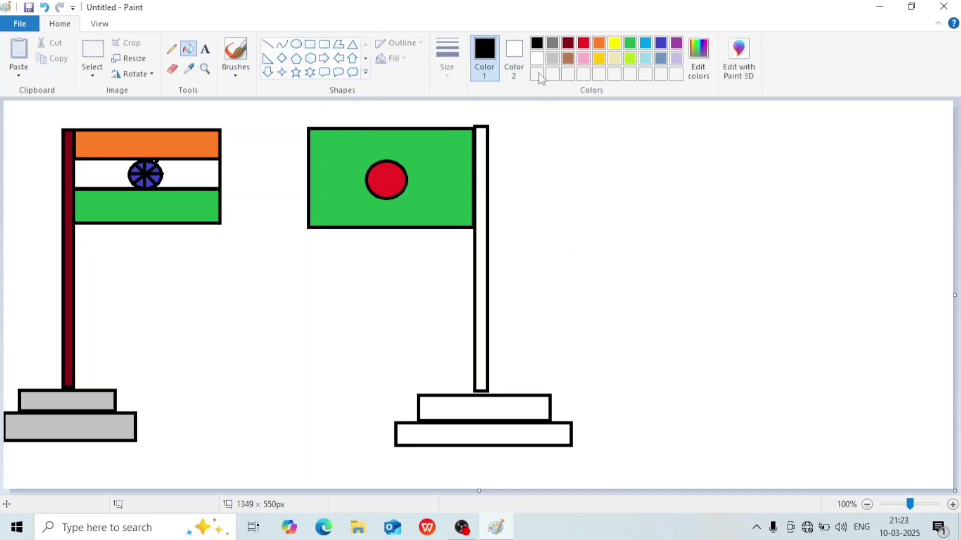
pyautogui.click(567, 43)
pyautogui.click(568, 59)
pyautogui.click(568, 43)
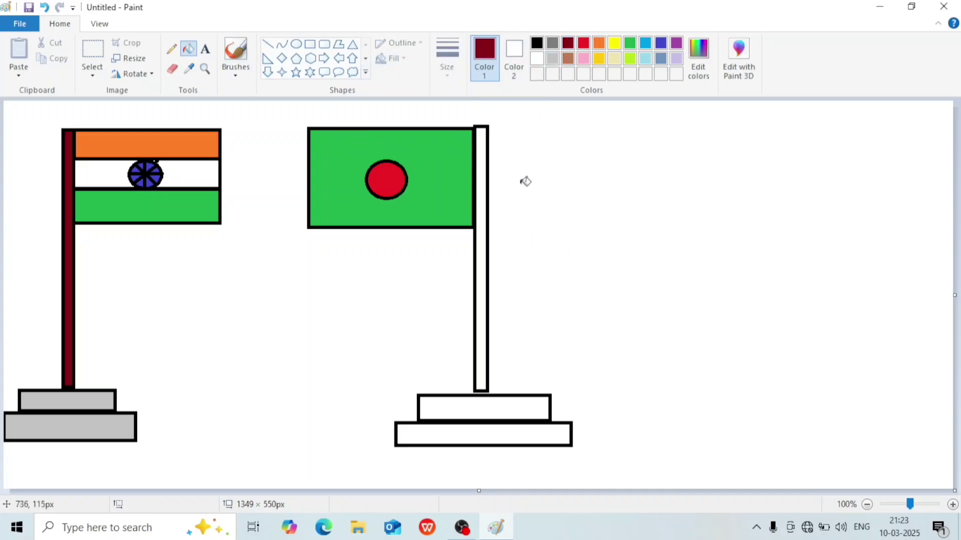
pyautogui.click(484, 190)
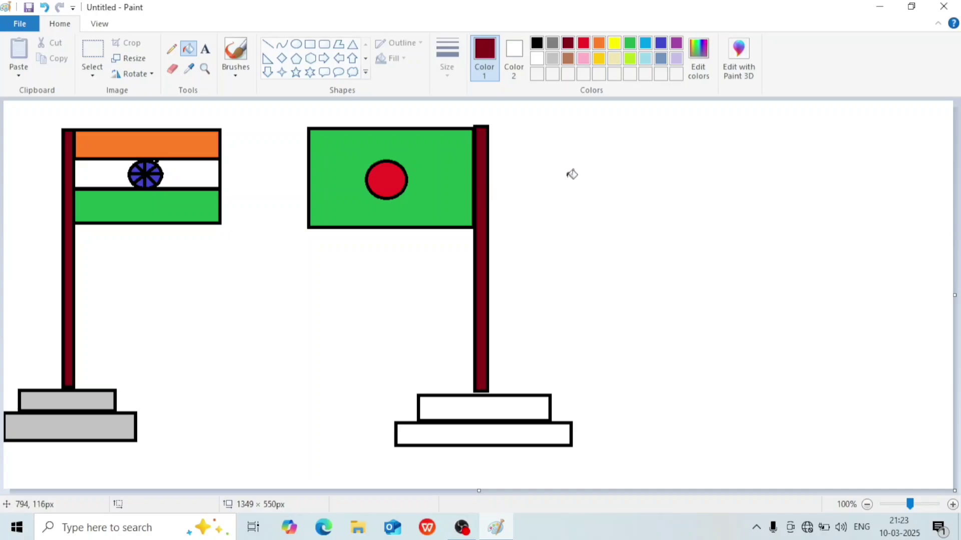
pyautogui.click(553, 58)
pyautogui.click(519, 409)
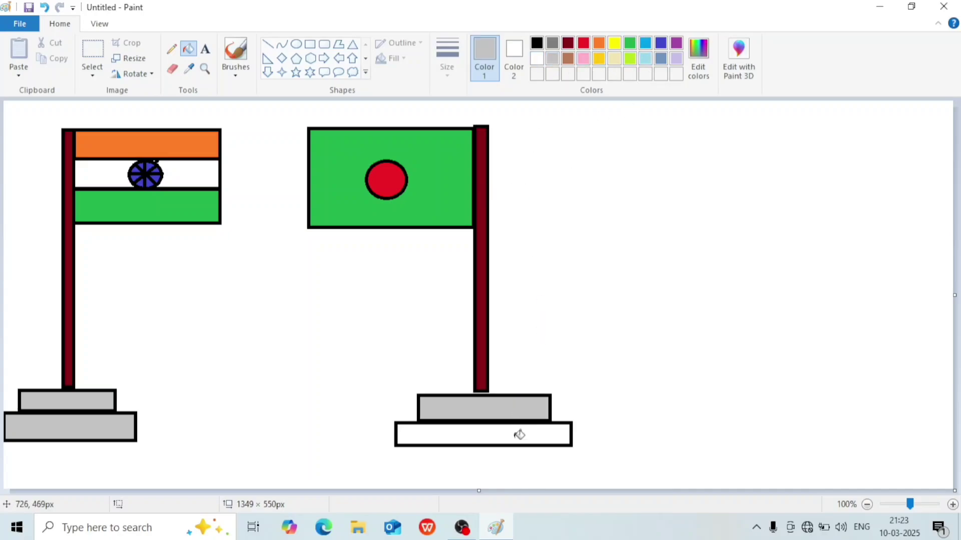
pyautogui.click(543, 432)
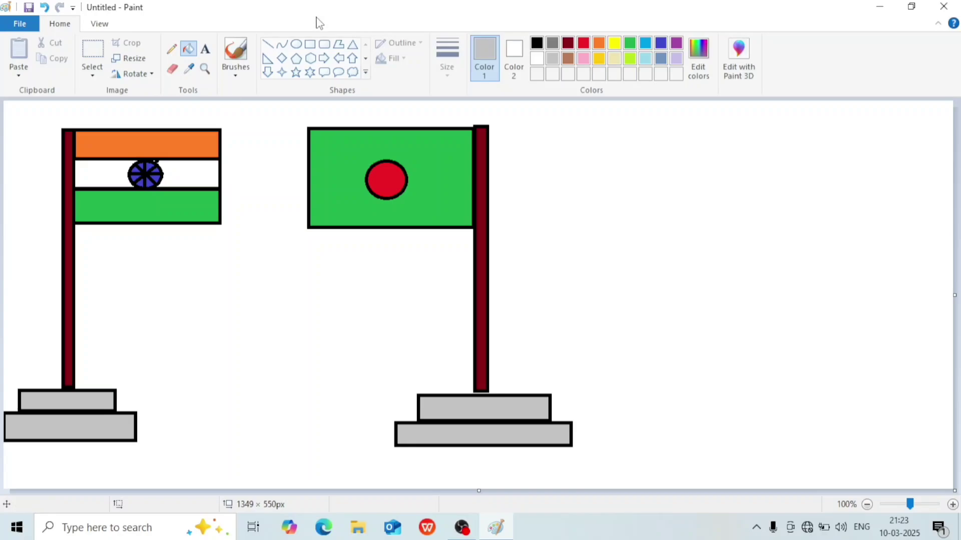
pyautogui.click(19, 23)
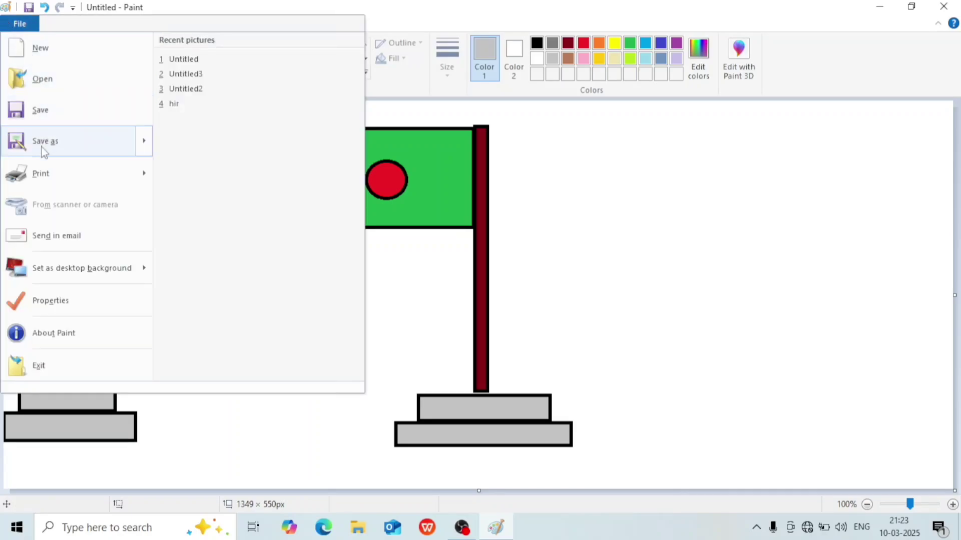
pyautogui.moveTo(40, 152)
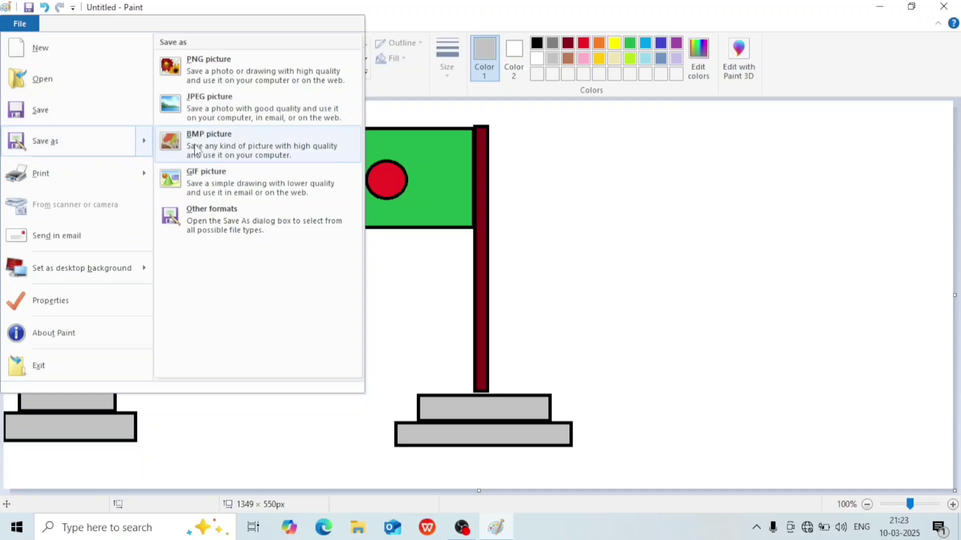
pyautogui.click(198, 85)
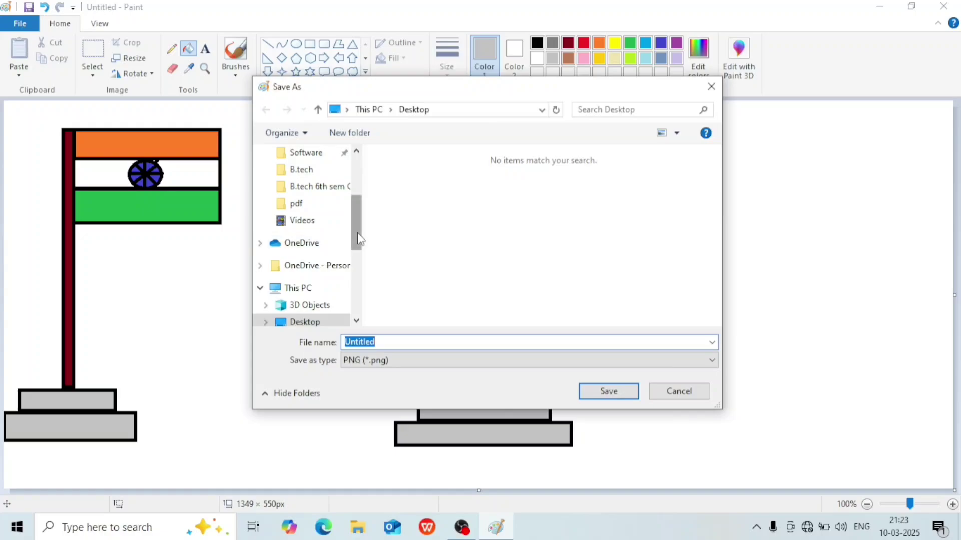
pyautogui.moveTo(361, 239); pyautogui.dragTo(365, 295)
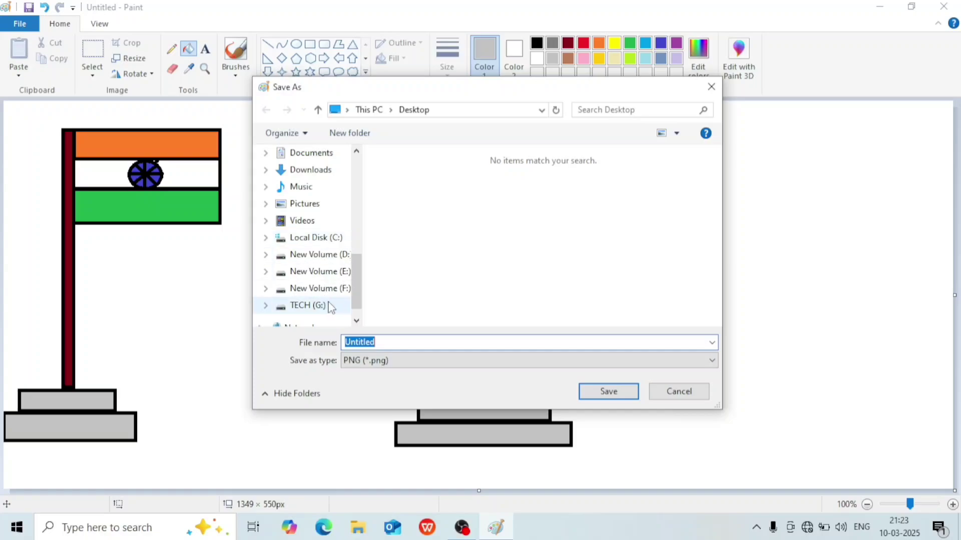
pyautogui.moveTo(358, 300); pyautogui.dragTo(337, 270)
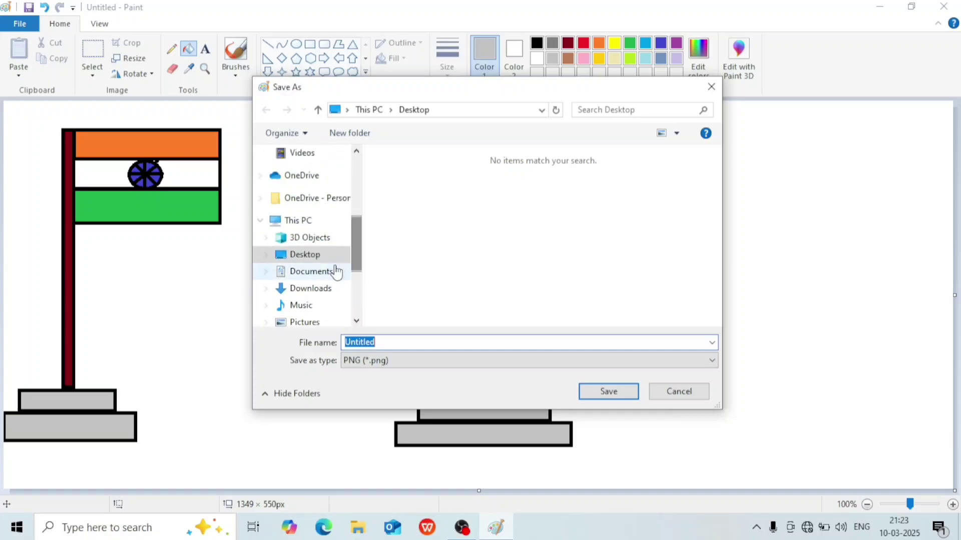
pyautogui.click(322, 255)
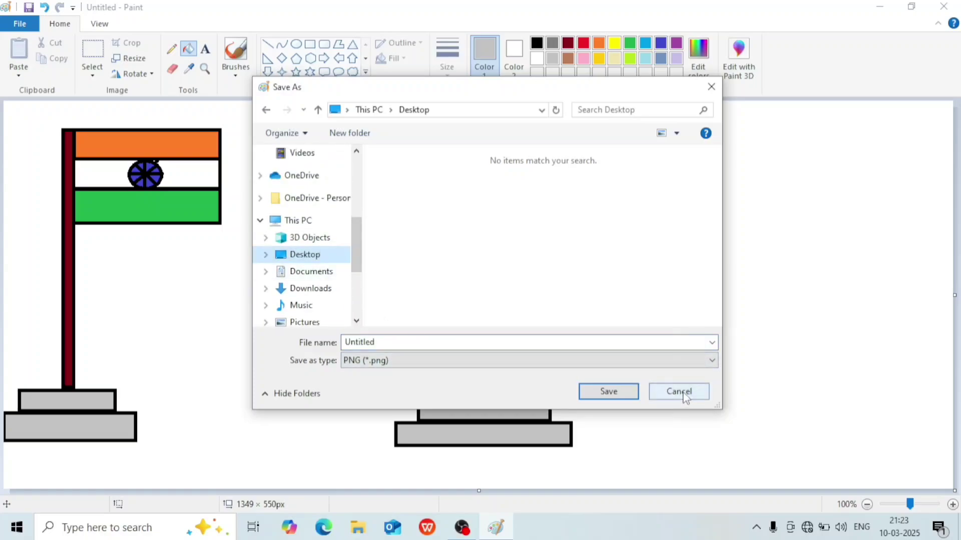
pyautogui.click(679, 392)
pyautogui.click(879, 7)
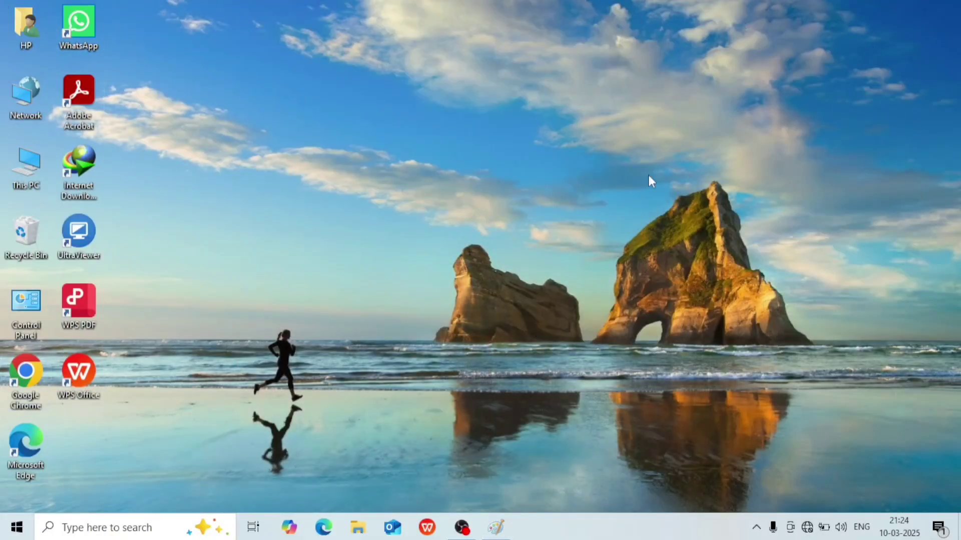
pyautogui.click(496, 527)
# - Save the flag drawing to the Desktop as a PNG picture named Flag and close Paint
pyautogui.click(19, 25)
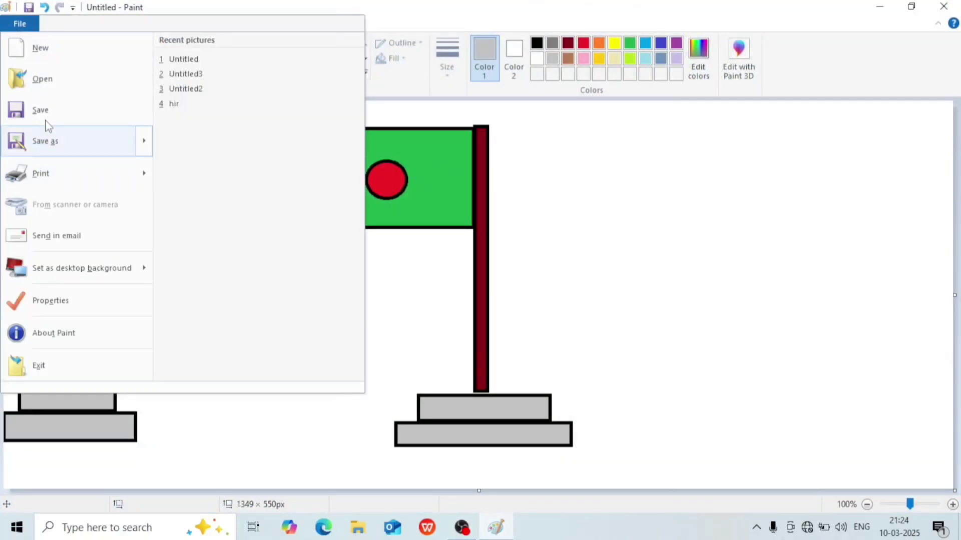
pyautogui.click(193, 75)
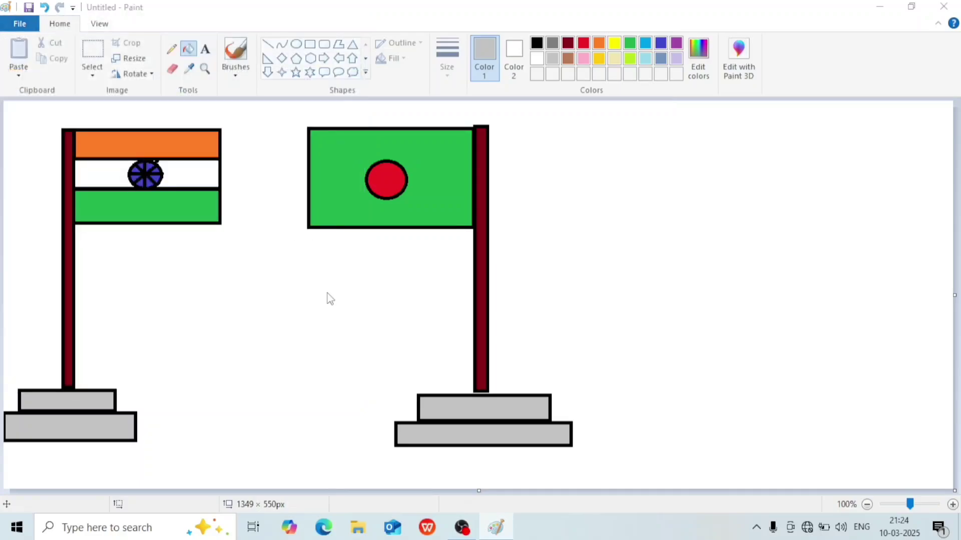
pyautogui.click(310, 196)
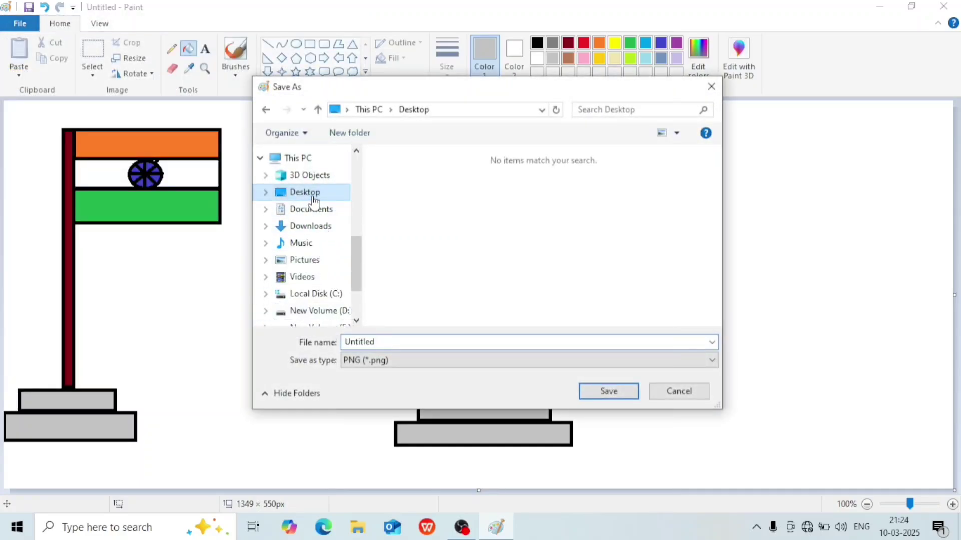
pyautogui.click(394, 343)
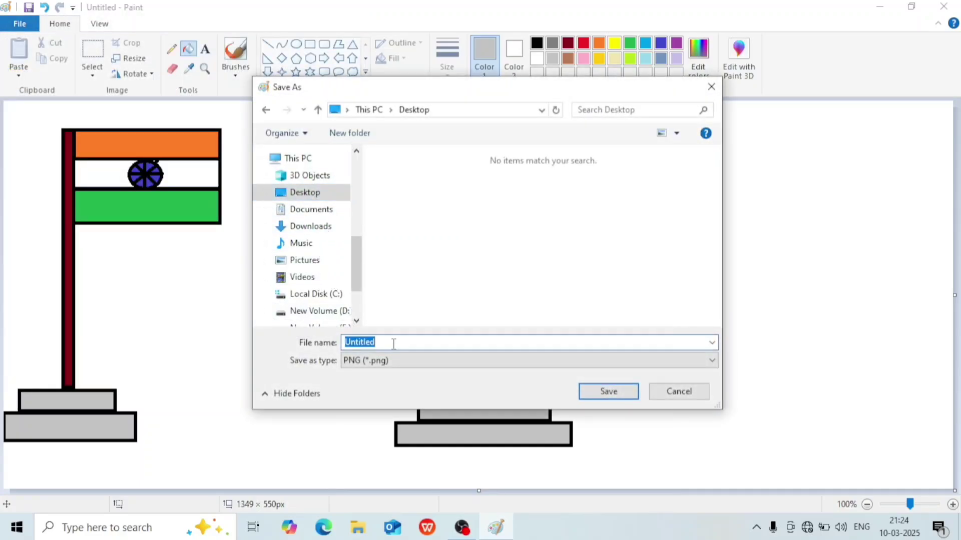
pyautogui.write('Flag')
pyautogui.click(598, 389)
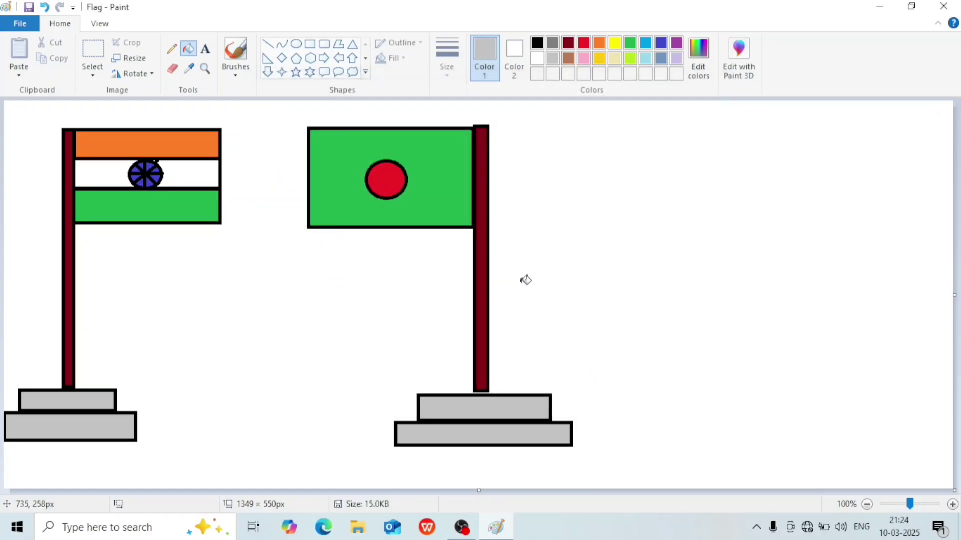
pyautogui.click(956, 6)
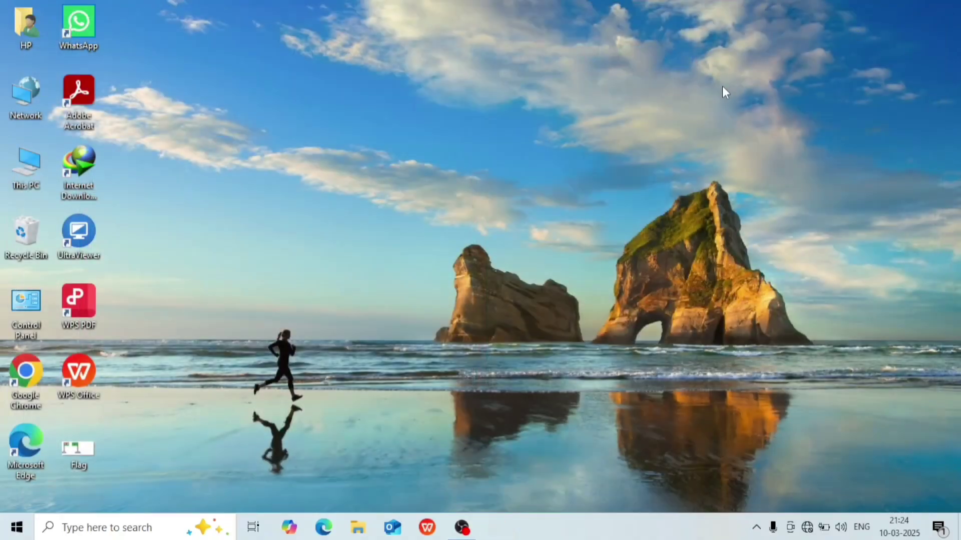
# - Open the saved Flag picture from the desktop, view it maximized in the photo viewer, and close it
pyautogui.doubleClick(83, 459)
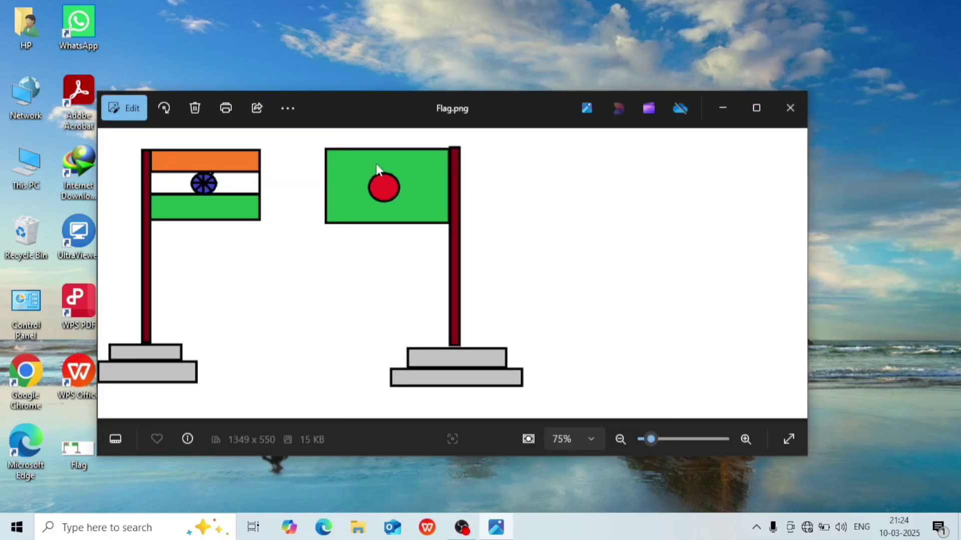
pyautogui.doubleClick(347, 99)
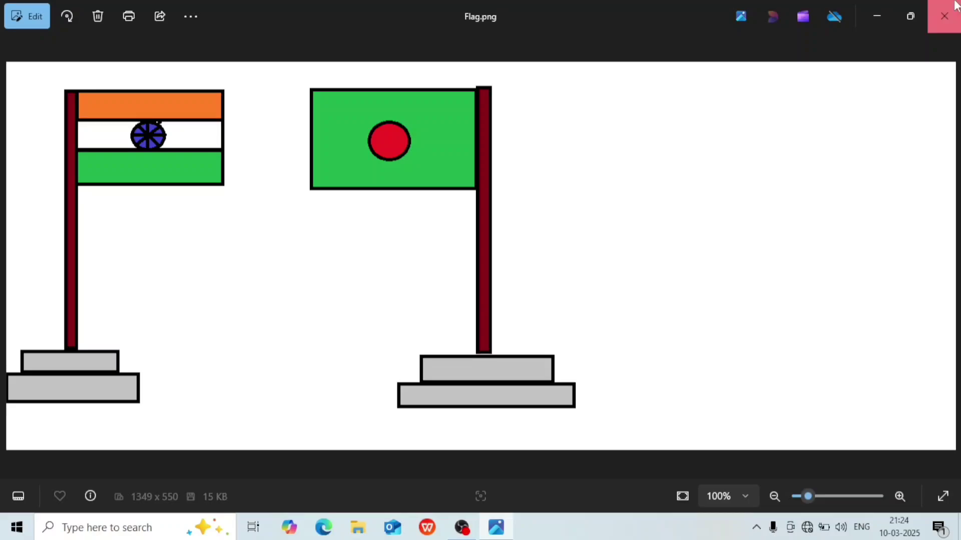
pyautogui.click(945, 16)
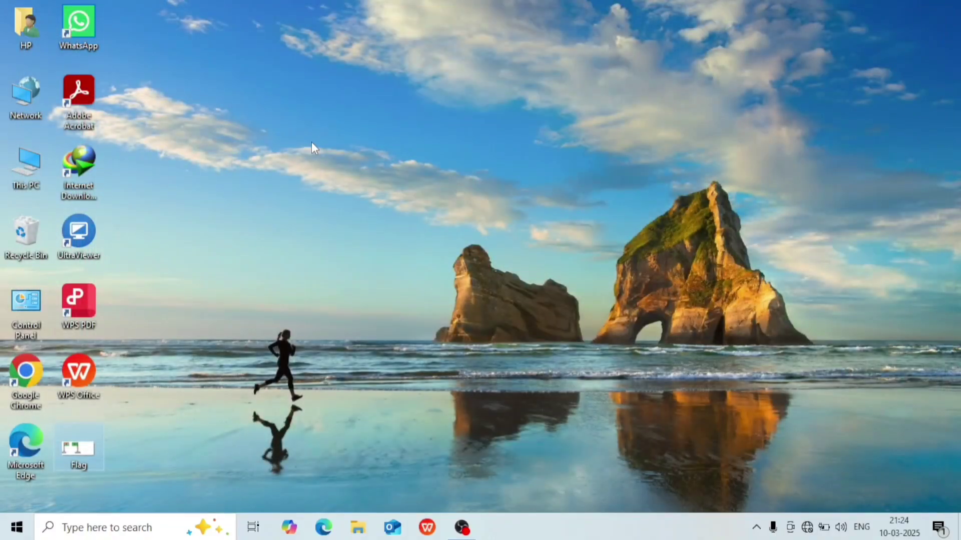